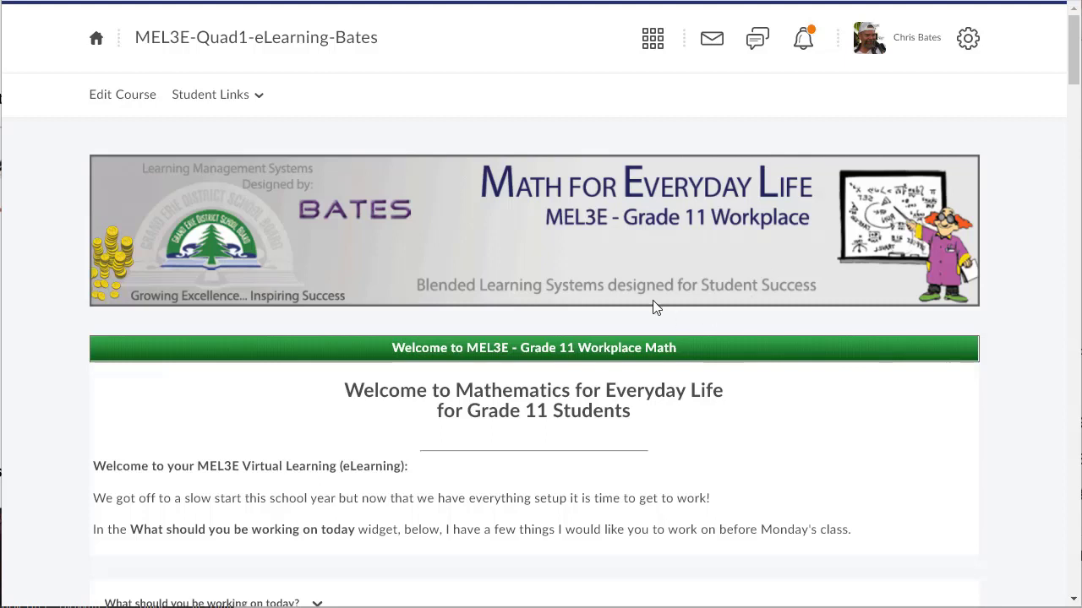
Sign in to the course's Microsoft Teams widget with the school account and start a new meeting link.
scroll(656, 304, down, 10)
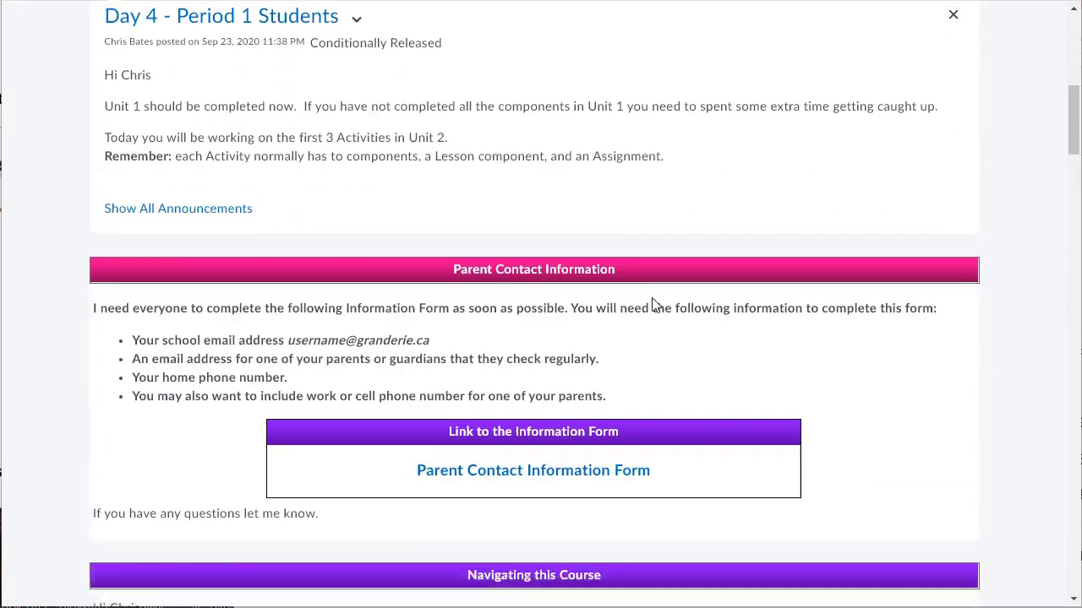
scroll(656, 304, down, 15)
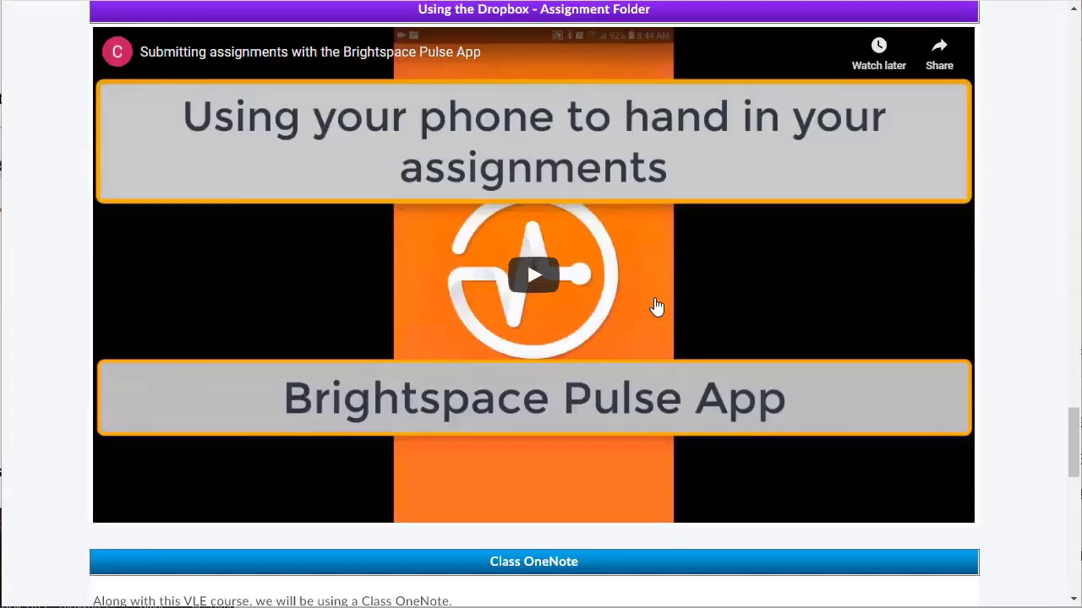
scroll(655, 304, down, 7)
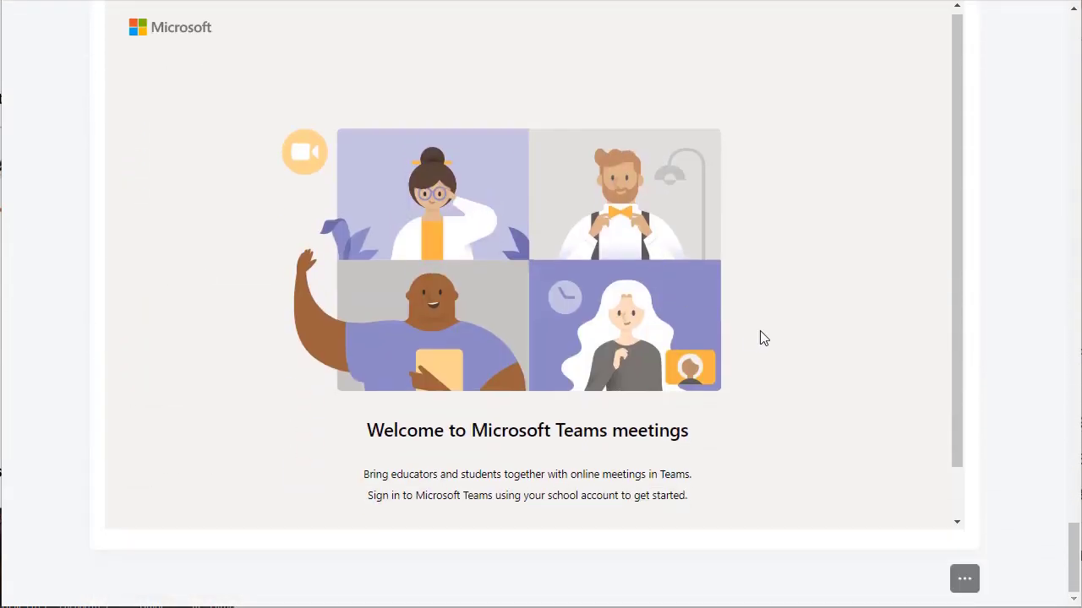
scroll(757, 338, down, 1)
click(536, 495)
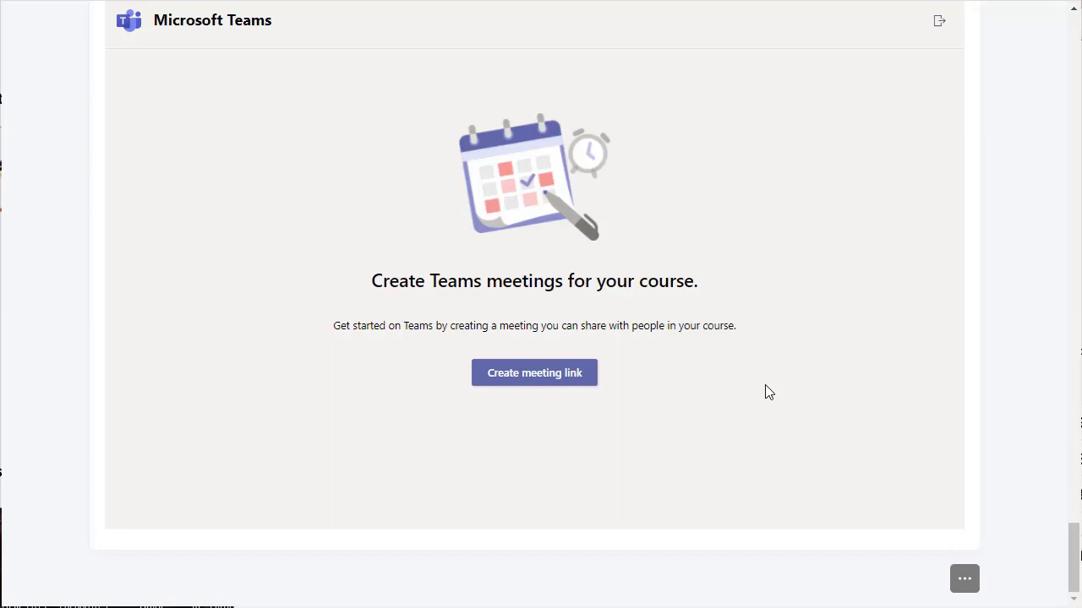
click(507, 385)
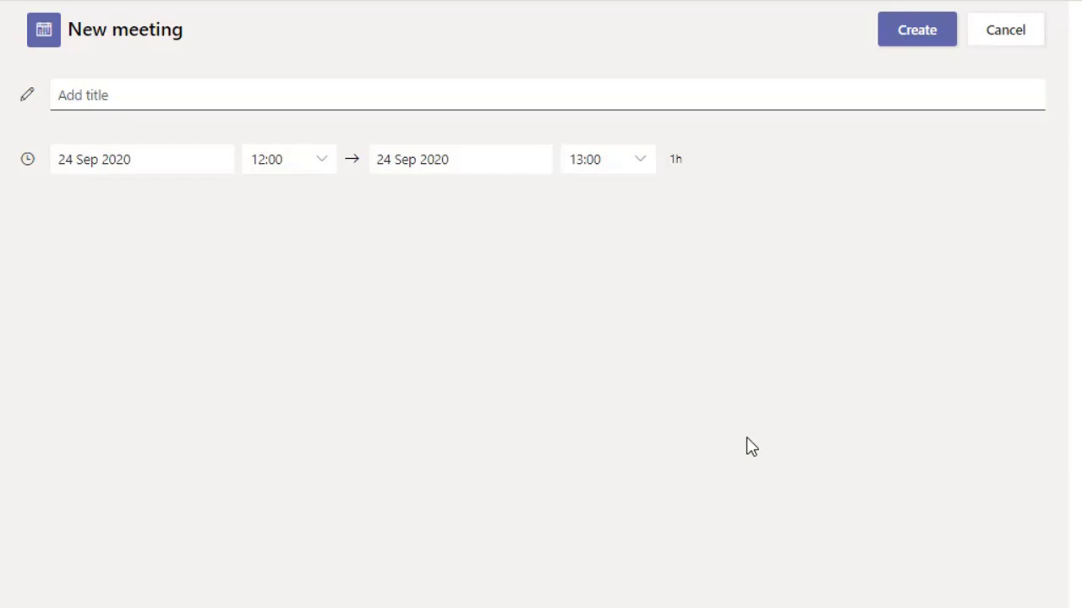
Title the meeting 'Getting Started MEL3E Period 1' and set its date to 25 Sep 2020.
click(190, 91)
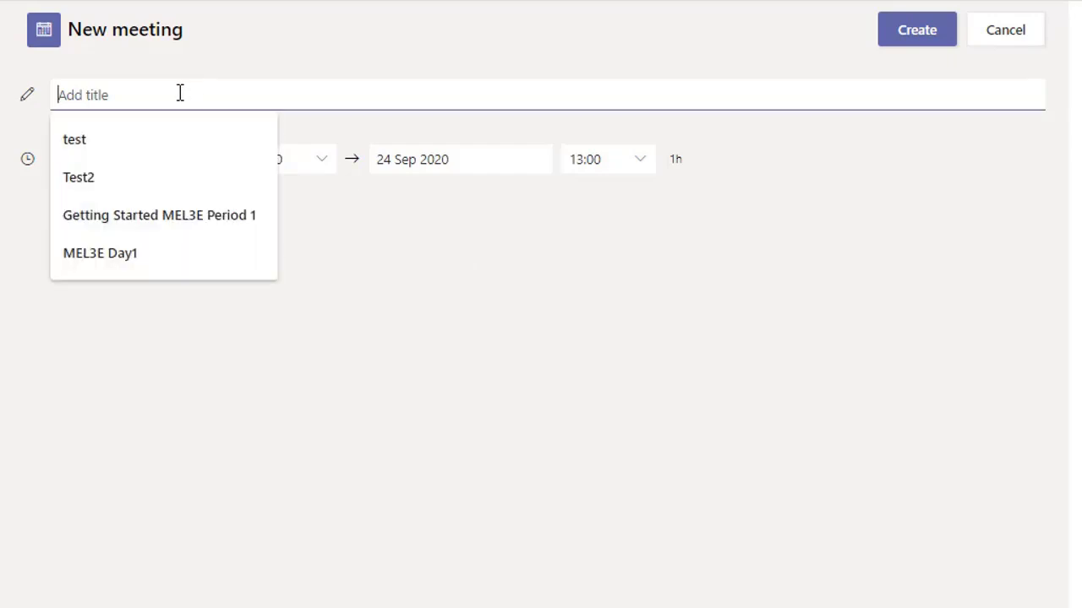
click(131, 222)
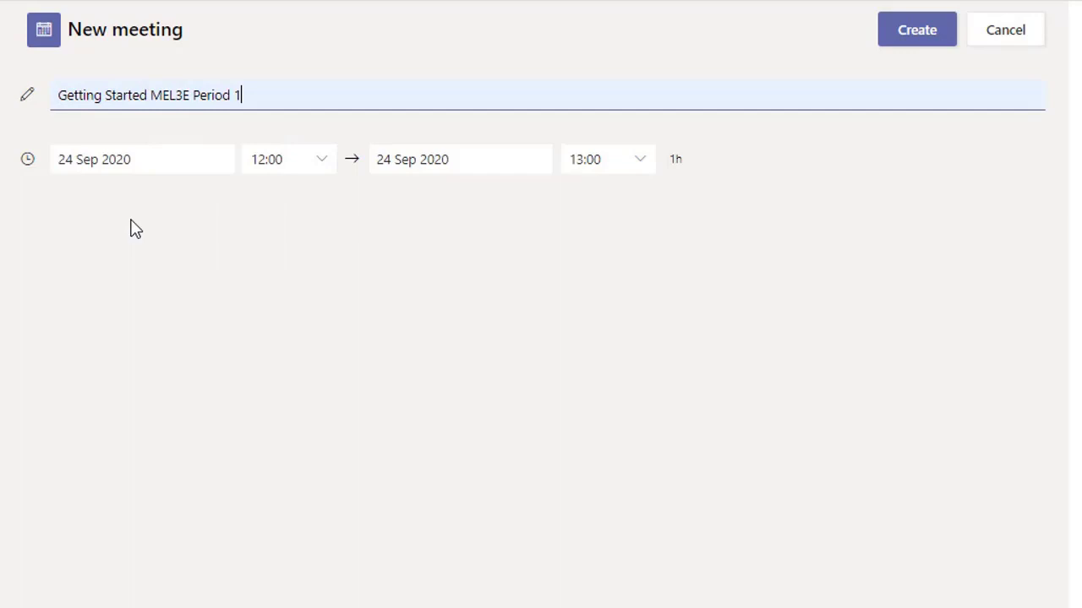
click(208, 168)
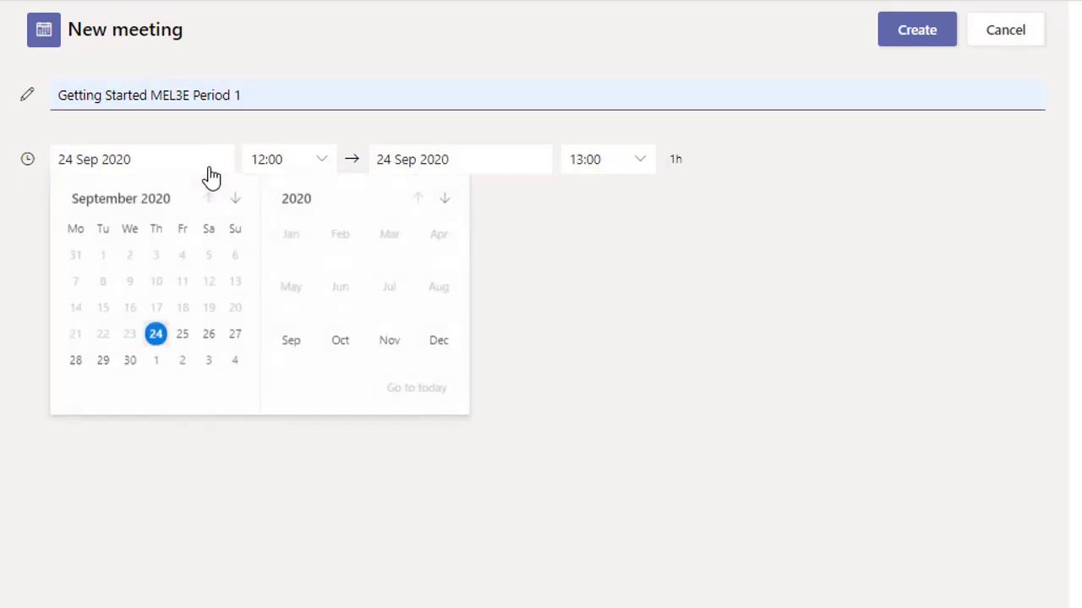
click(185, 341)
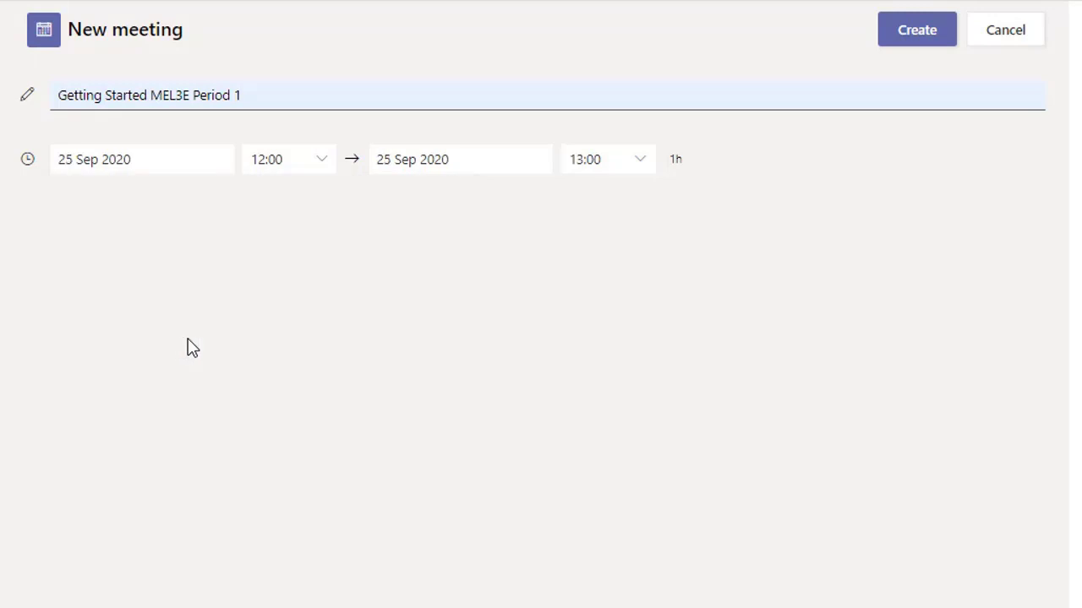
Set the meeting to run 09:00–15:00 and create it.
click(317, 173)
scroll(297, 254, down, 4)
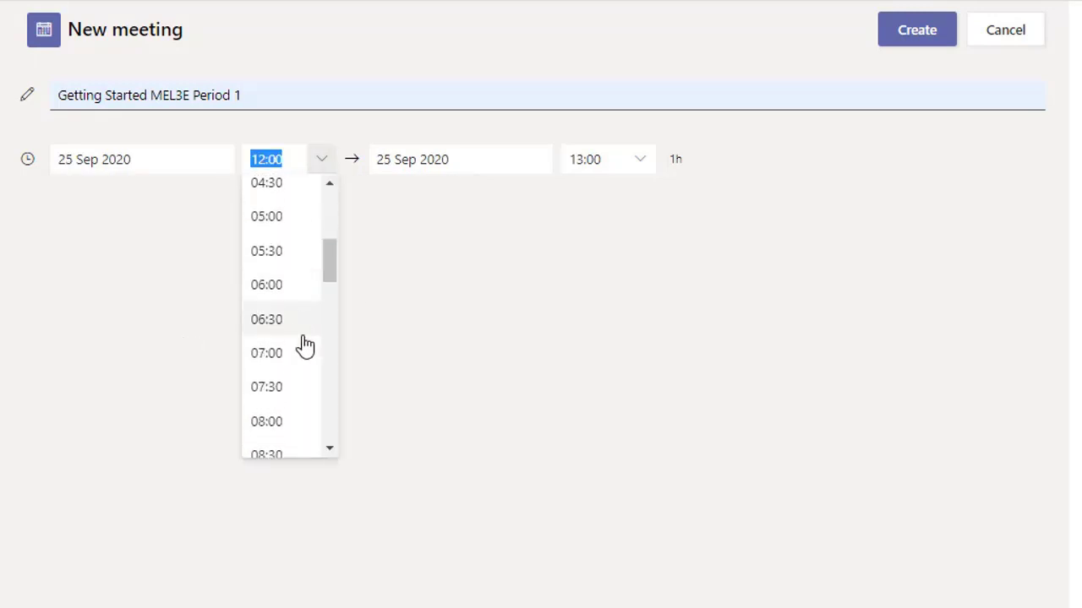
scroll(330, 454, down, 3)
click(275, 409)
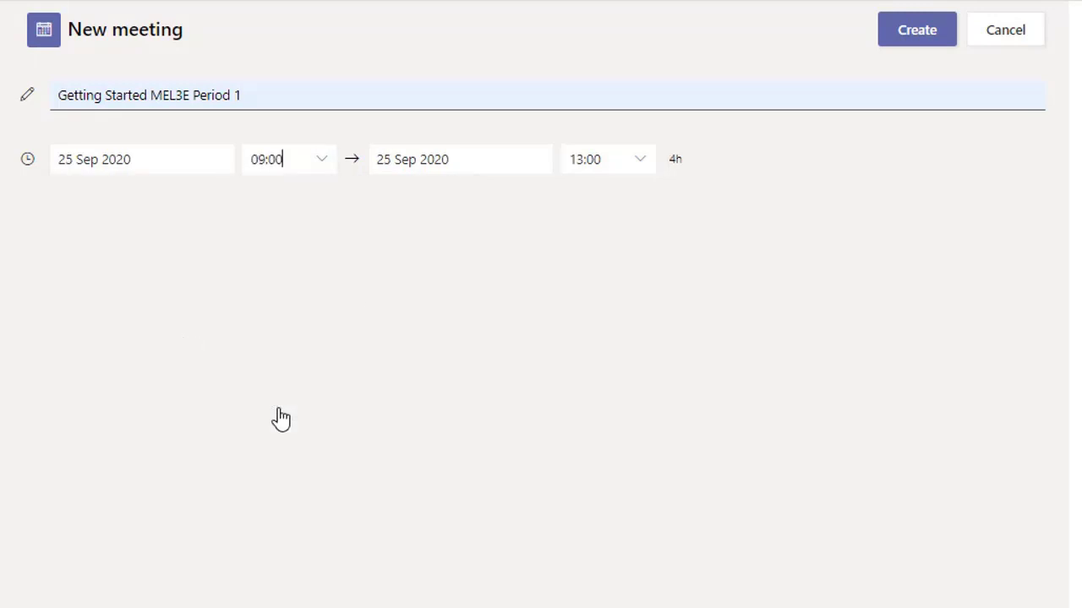
click(640, 172)
scroll(627, 286, down, 8)
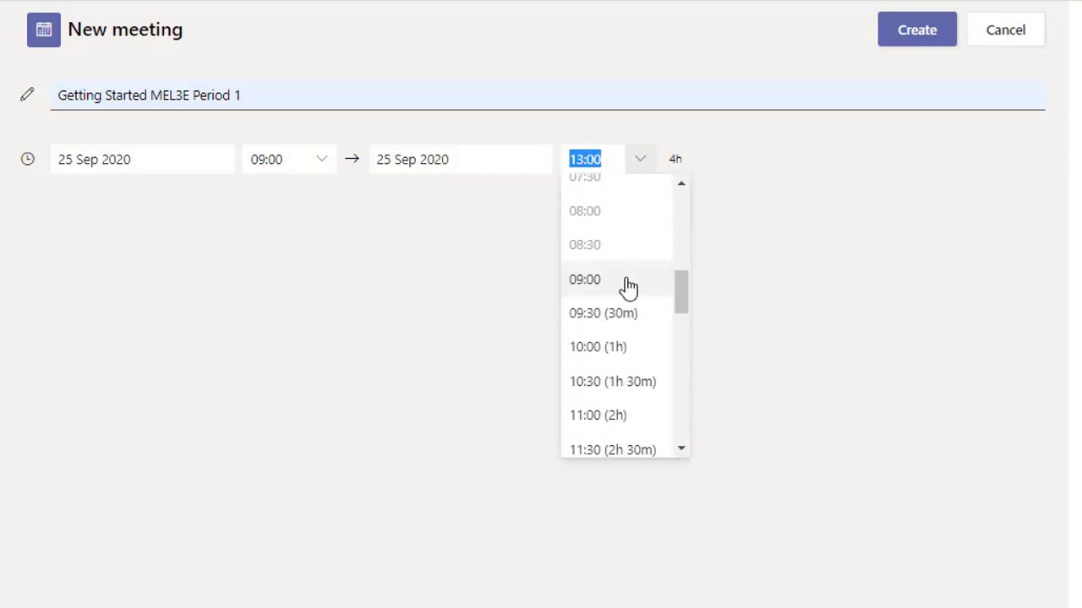
scroll(627, 286, down, 2)
click(600, 278)
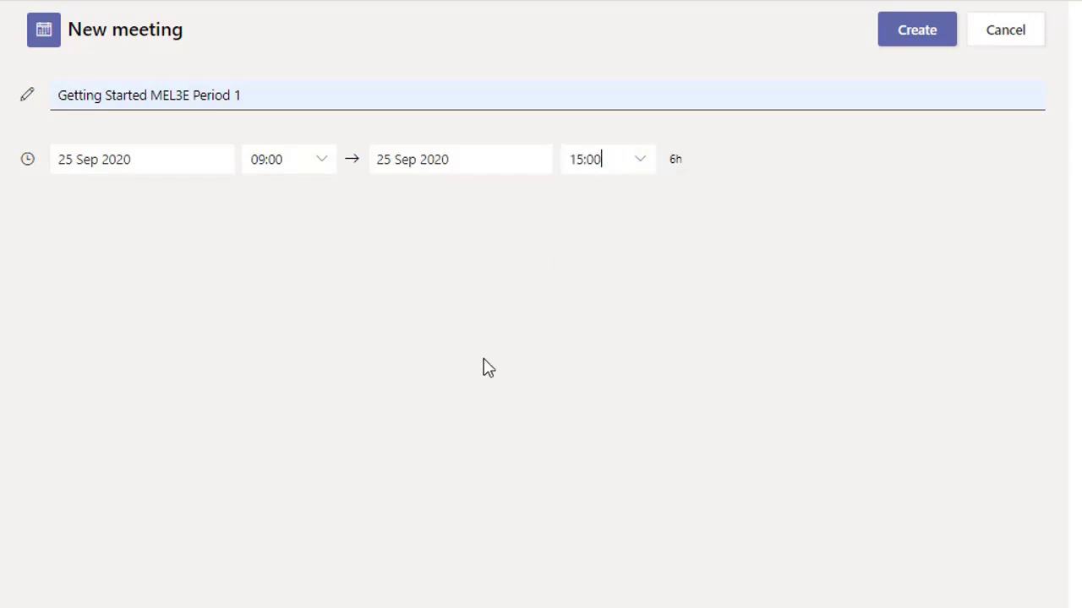
click(929, 38)
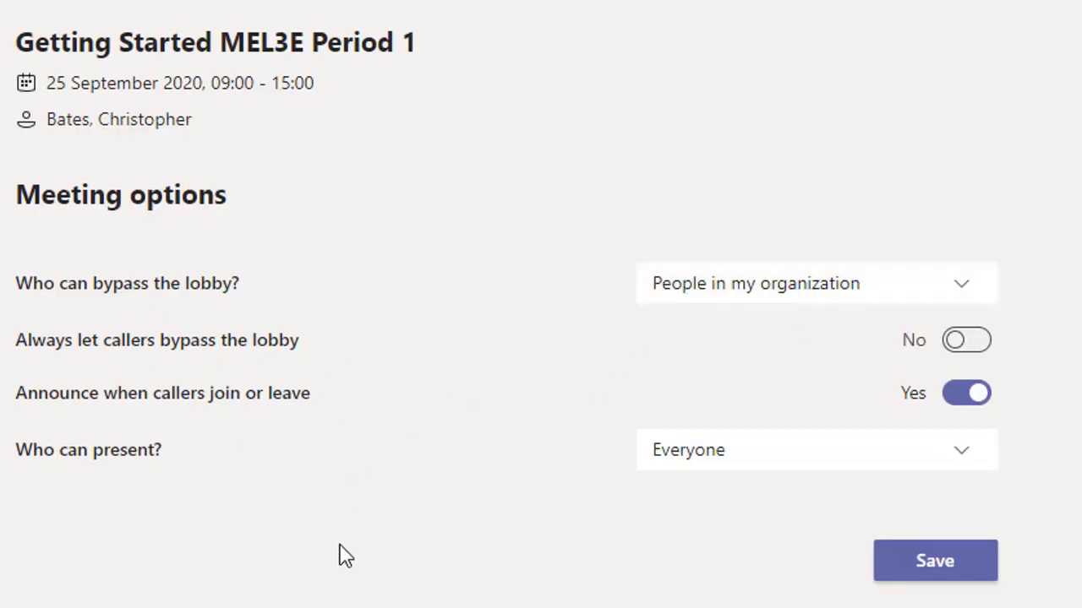
Set 'Who can present?' to Only me and save the meeting options.
click(791, 463)
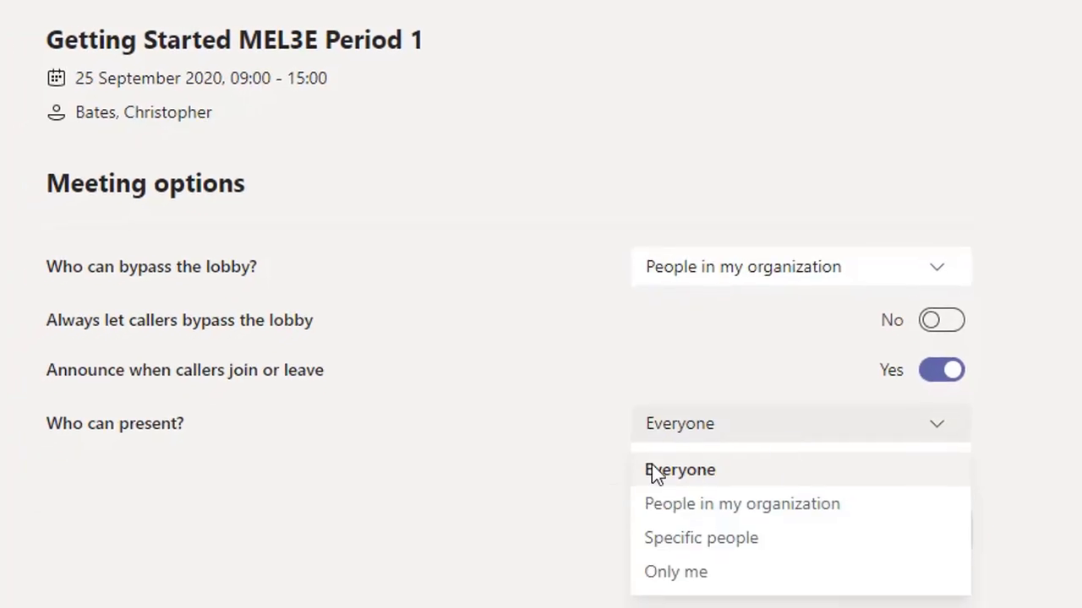
click(677, 571)
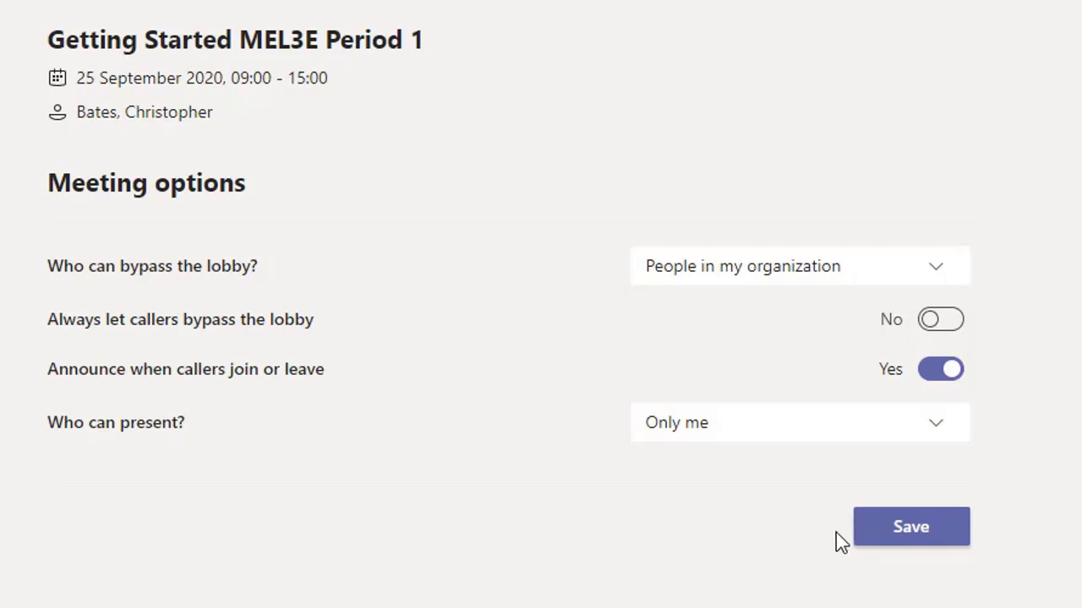
click(879, 539)
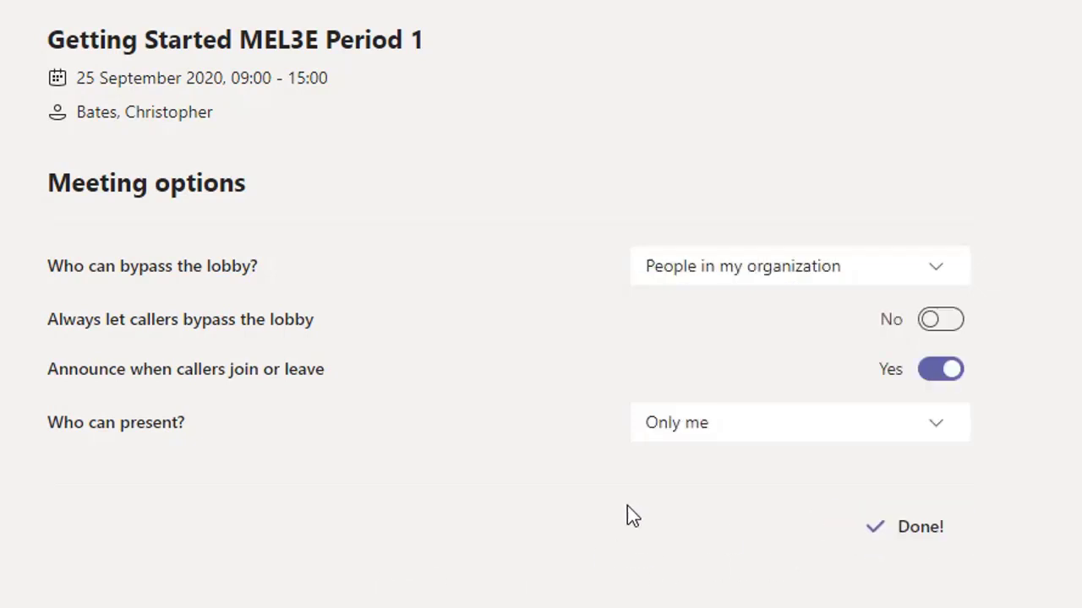
Test the copied meeting link in a new browser tab, then scroll back up to the Activity Feed.
key(ctrl+t)
key(ctrl+v)
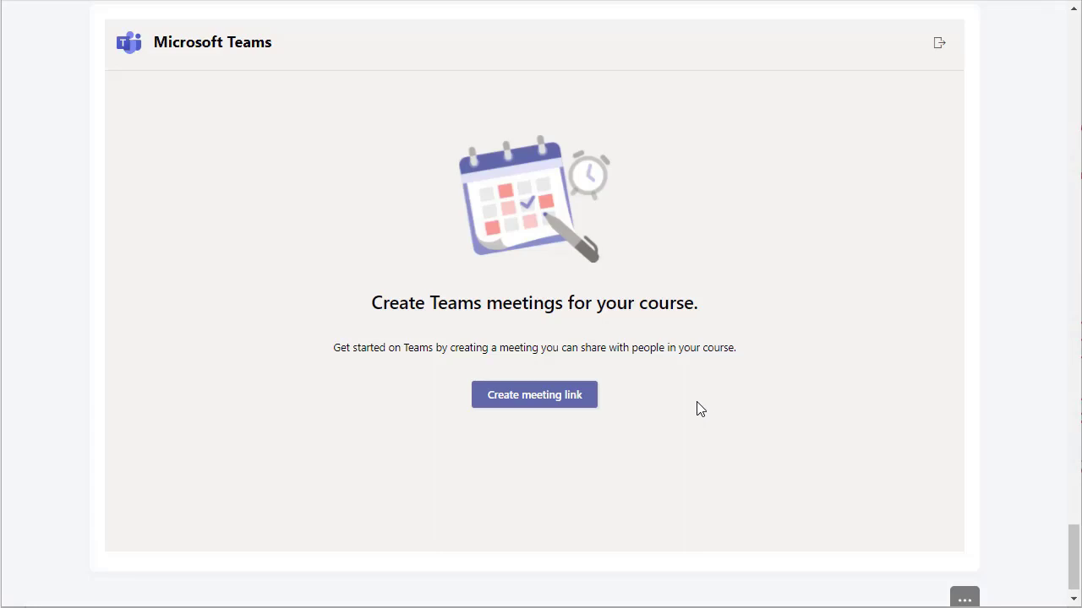
scroll(699, 390, up, 4)
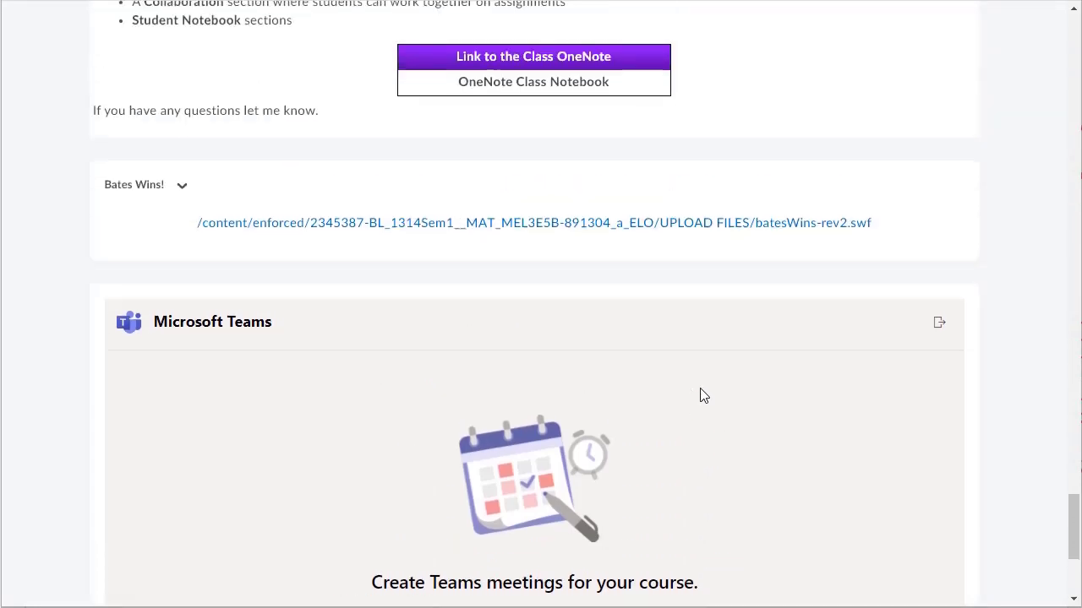
scroll(732, 442, up, 12)
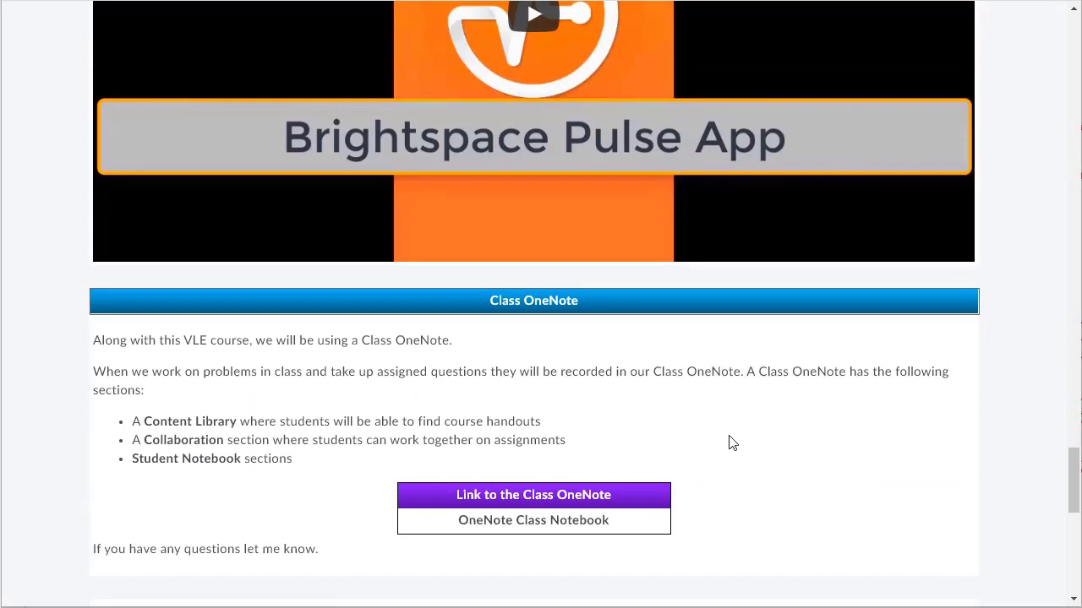
scroll(732, 442, up, 12)
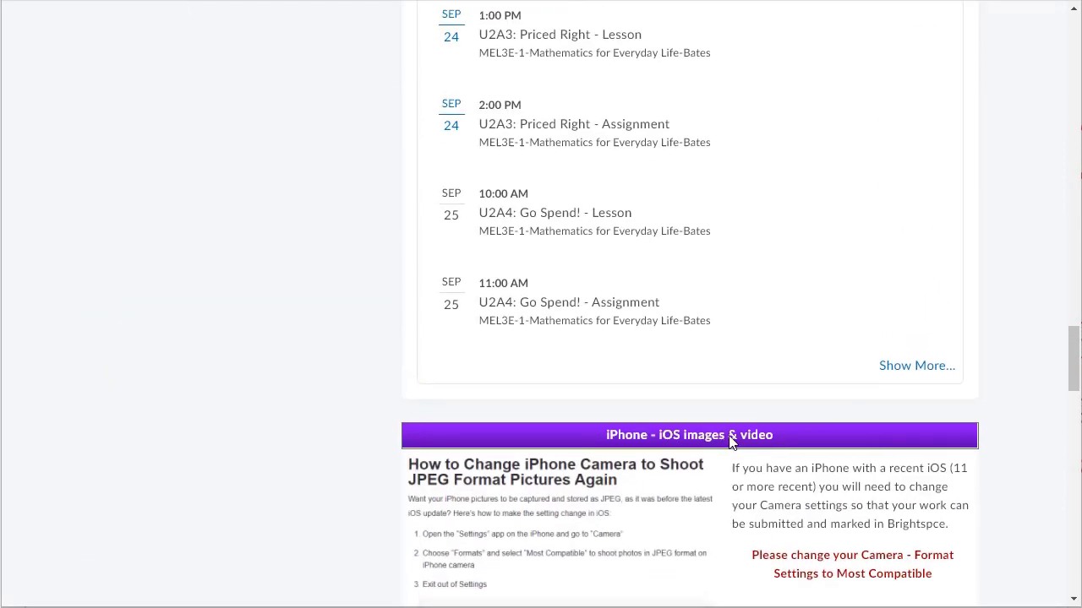
scroll(732, 442, up, 4)
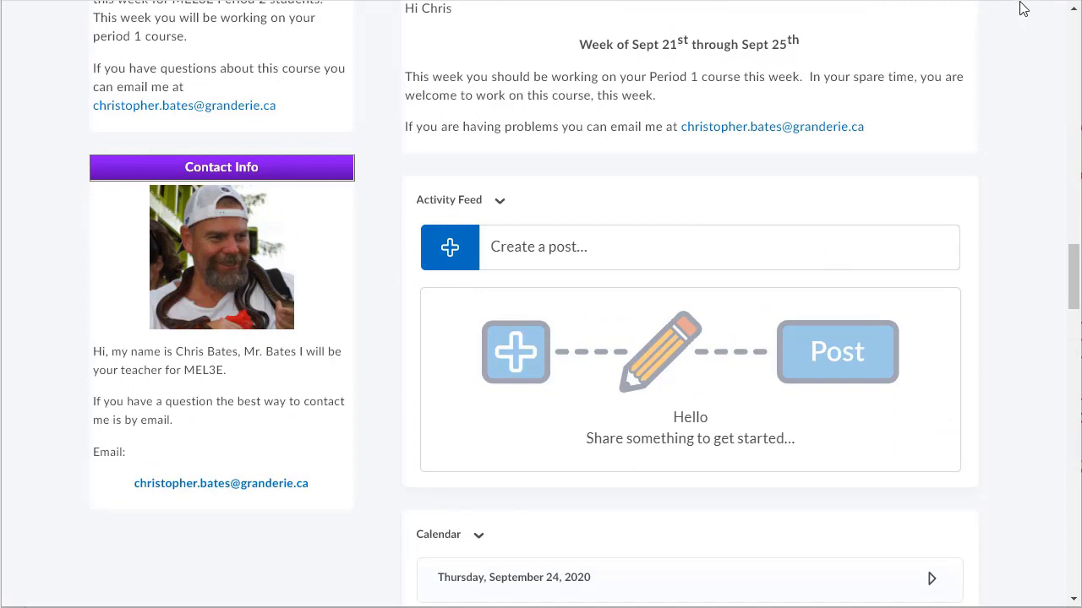
Publish an Activity Feed post containing the pasted Teams meeting link.
click(515, 262)
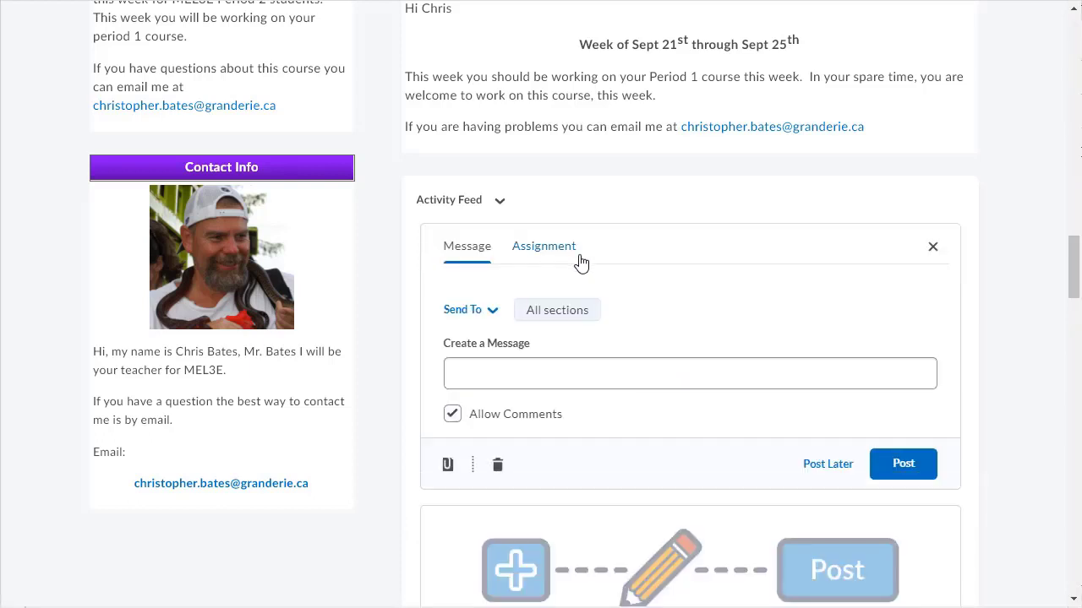
click(511, 373)
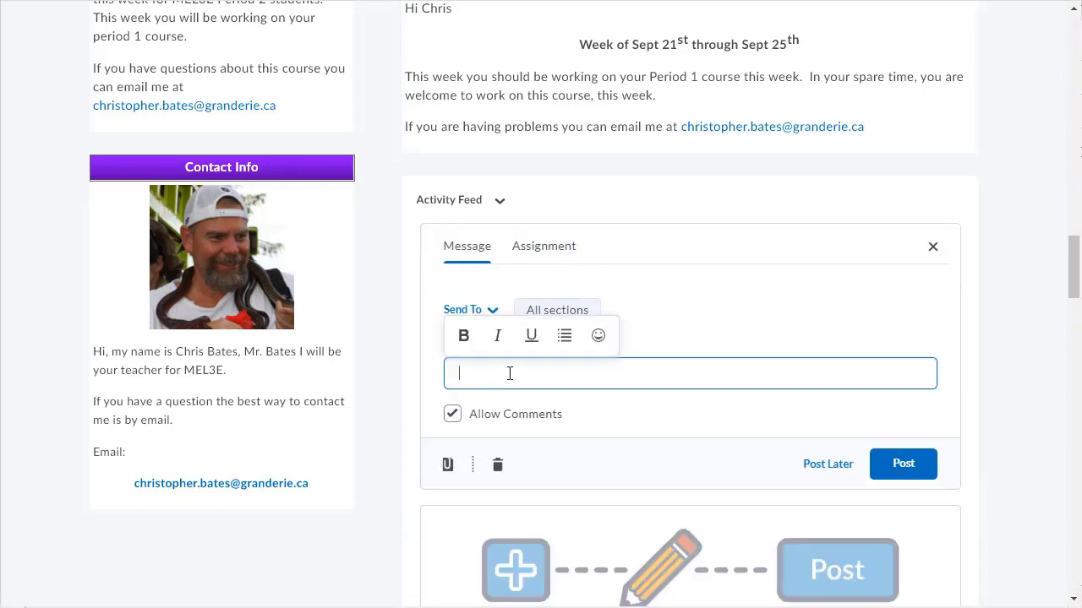
text(https://teams.microsoft.com/l/meetup-join/19%3ameeting_ODQ5ODk4NWQtYTNmMi00ZTIwLWI2ZjYtOTQ5NTIzYmNkMWE3%40thread.v2/0?context=%7b%22Tid%22%3a%22f4e5b749-8fd9-48fe-b056-79815a973799%22%2c%22Oid%22%3a%22685c90e7-6832-487c-a64d-234f8fa46369%22%7d)
scroll(686, 369, down, 2)
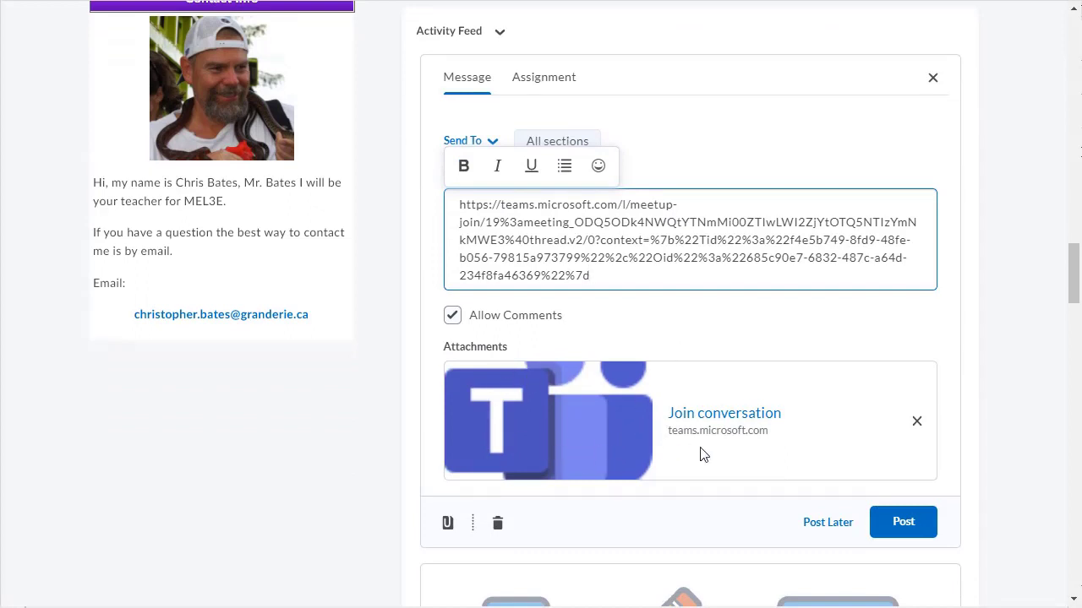
click(901, 526)
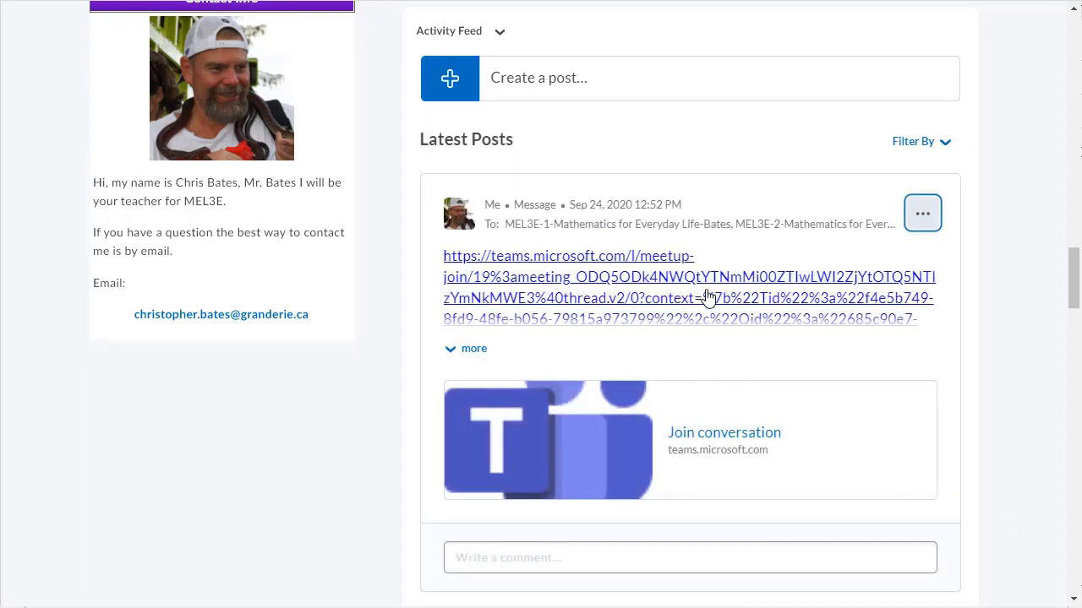
Edit the post, replacing the meeting link text with 'See you in our meeting', and save the changes.
click(925, 216)
click(846, 267)
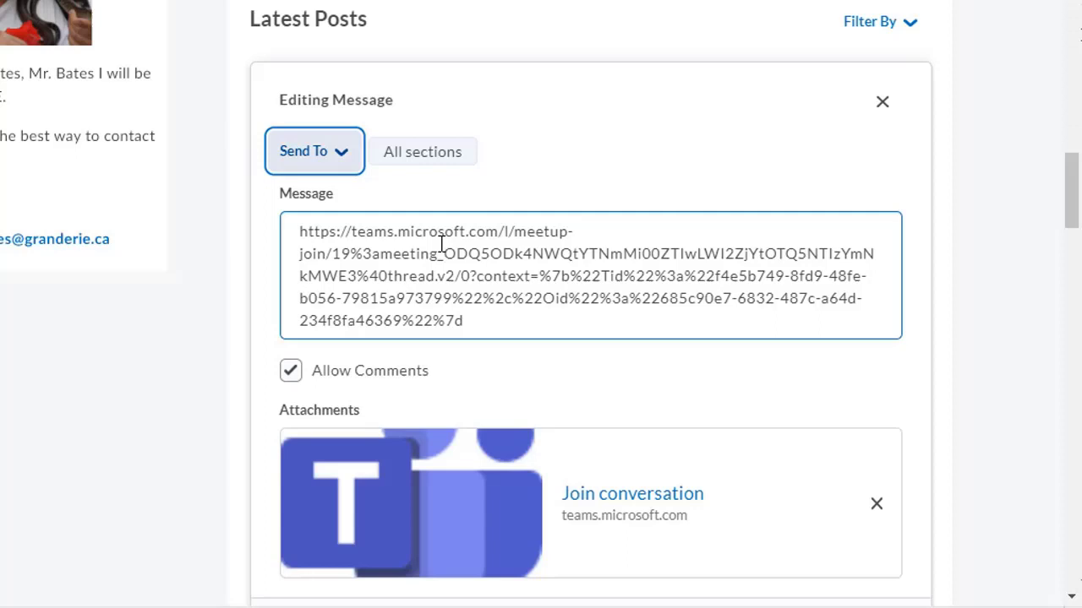
drag(475, 317, 289, 233)
key(ctrl+c)
text(S)
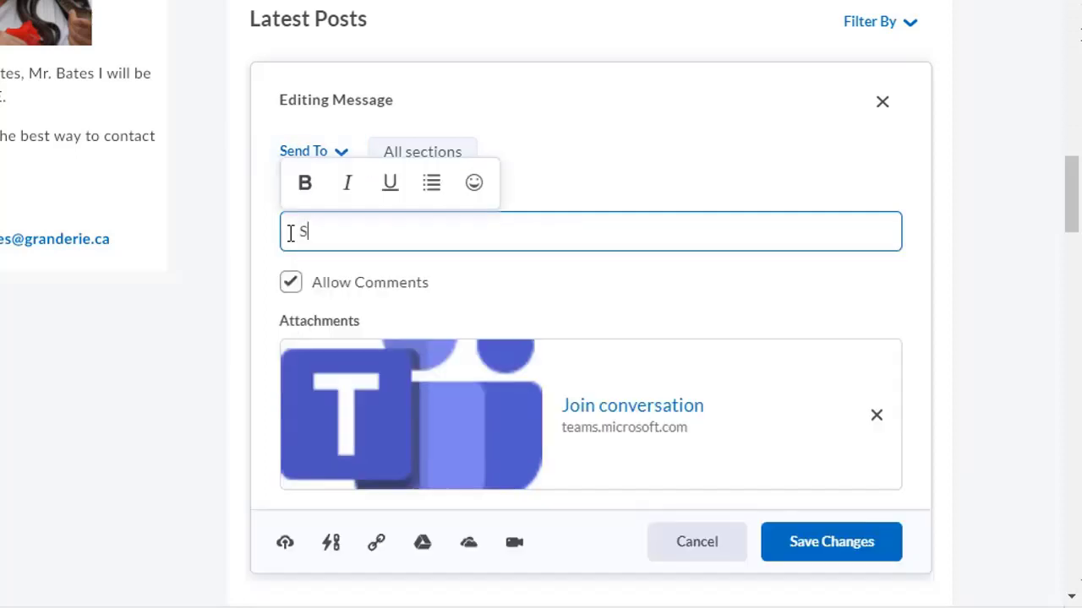
text(ee you in our meeting)
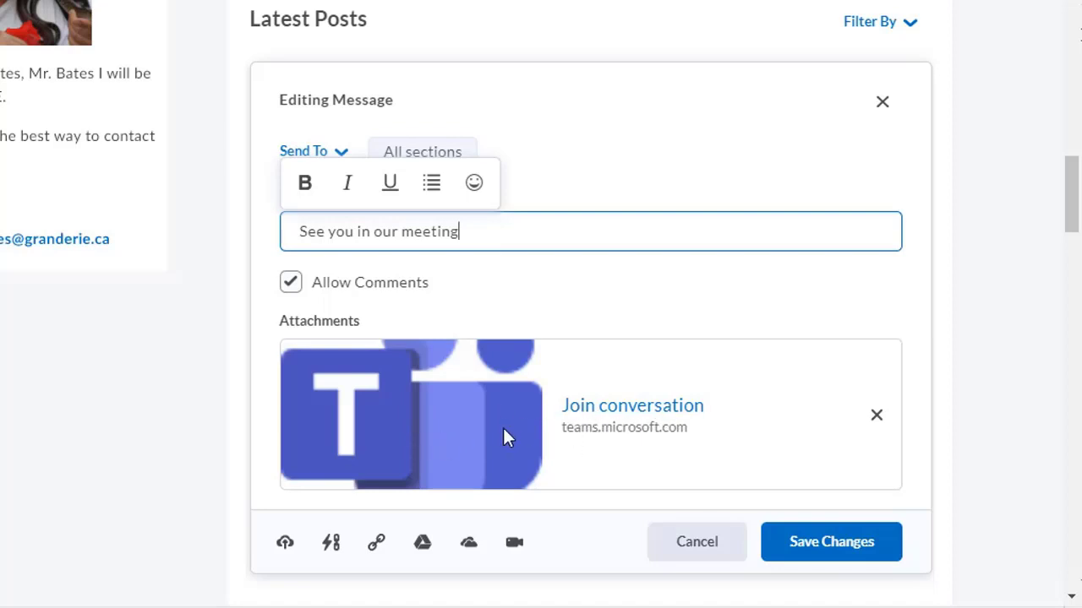
click(818, 545)
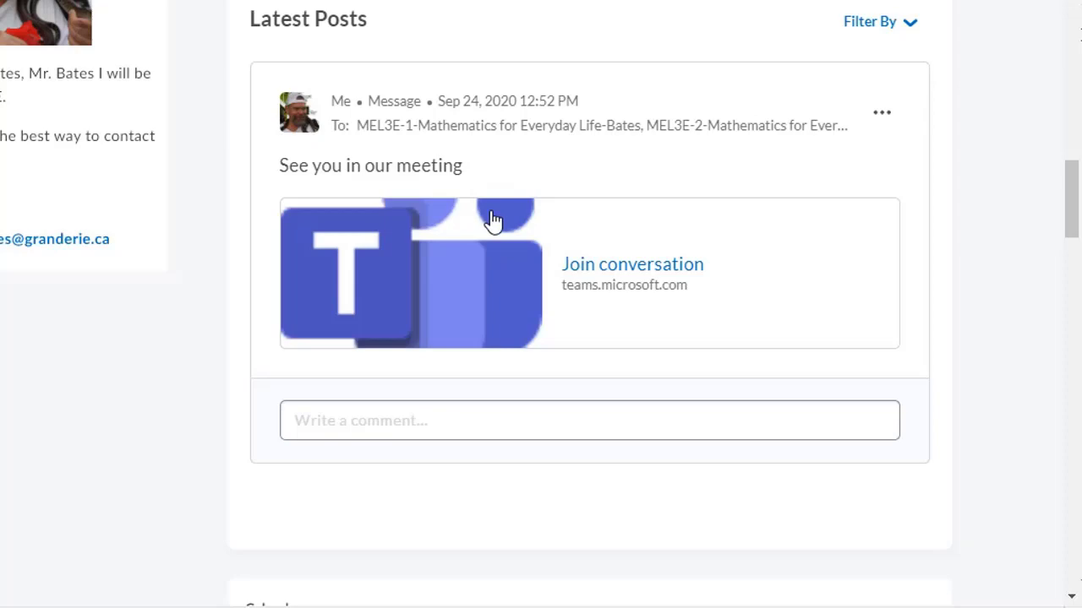
scroll(542, 276, up, 5)
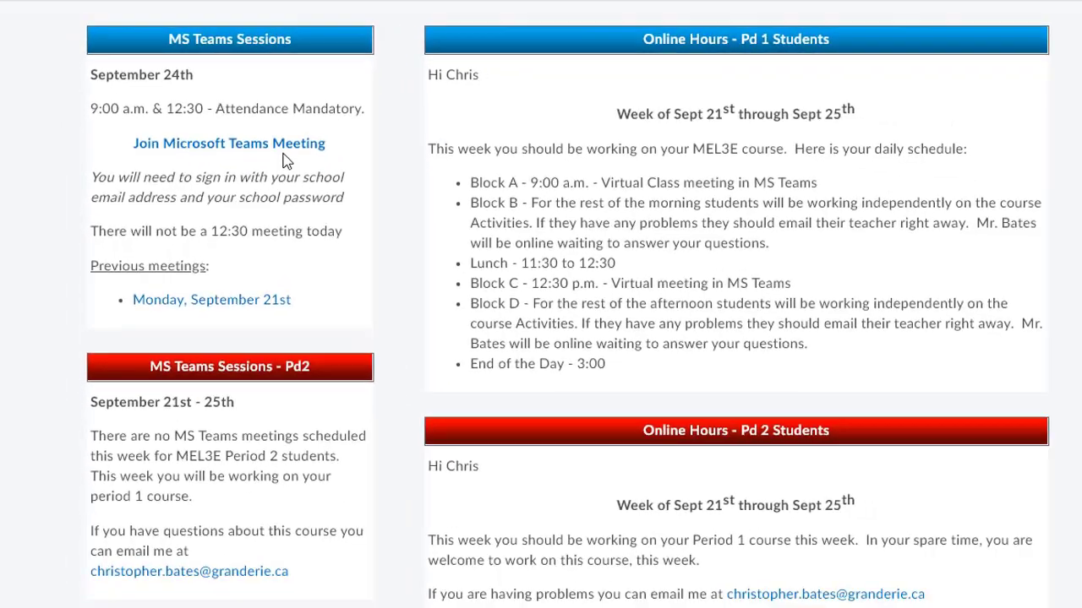
Scroll up to the 'What should you be working on today?' announcements widget.
scroll(288, 167, up, 15)
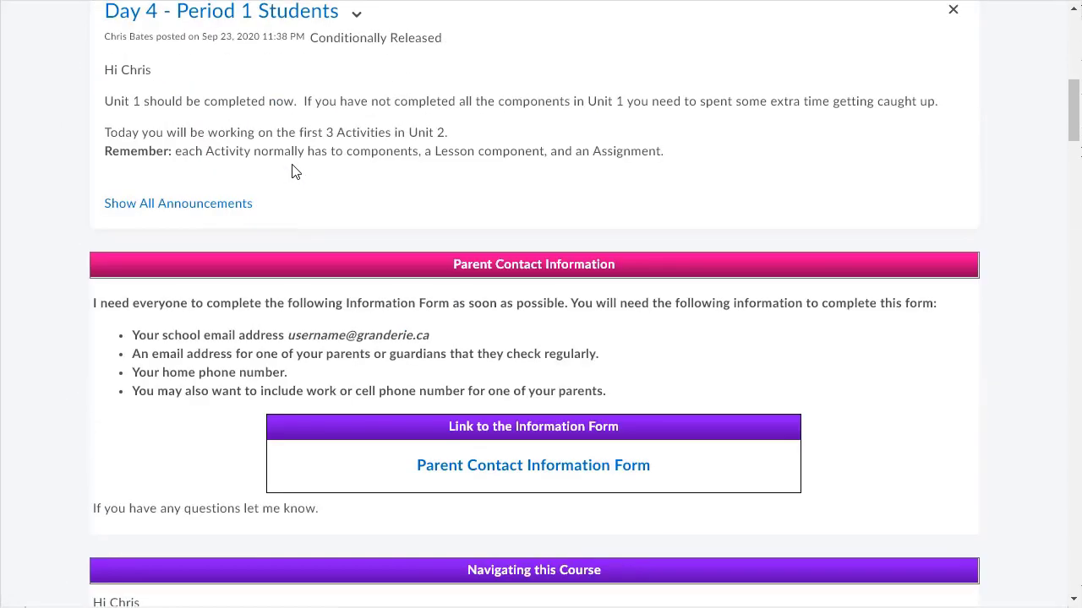
scroll(294, 171, up, 2)
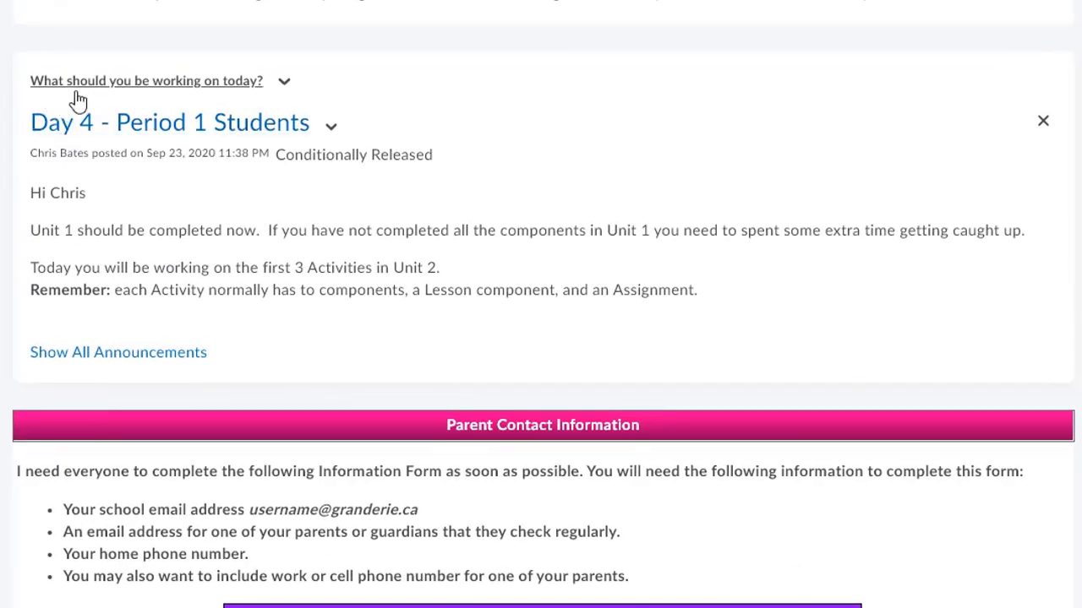
Start a new announcement with the headline 'Team Meeting'.
click(285, 82)
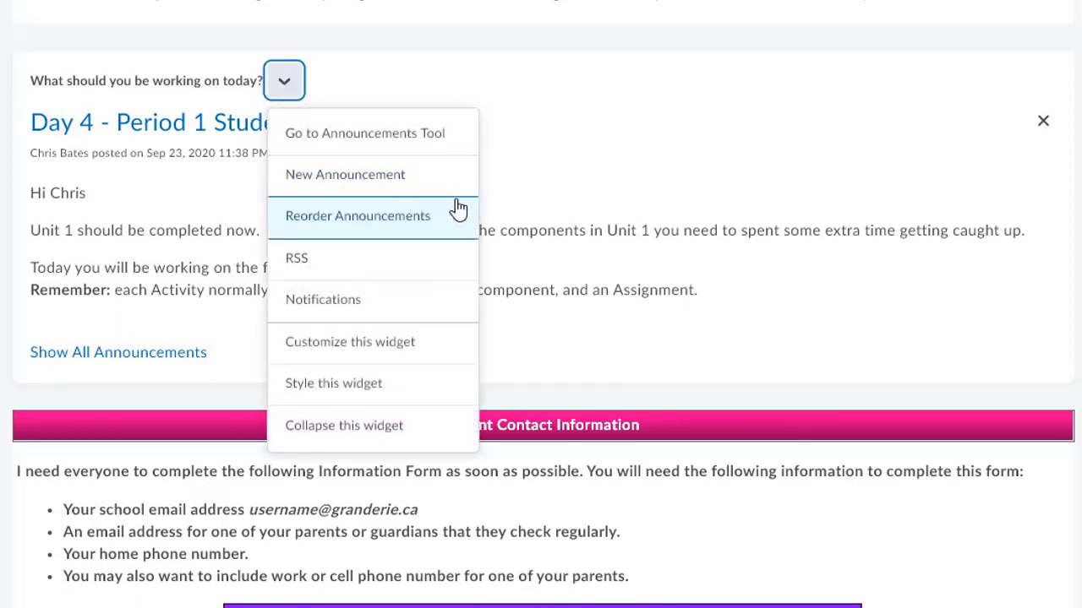
click(446, 193)
click(159, 220)
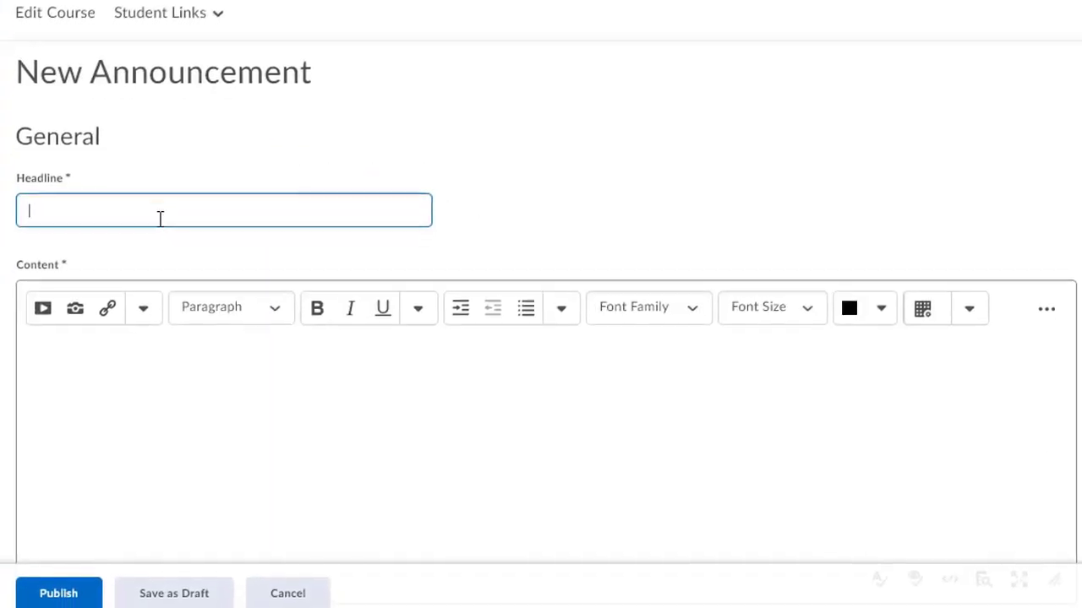
text(Team Meeting)
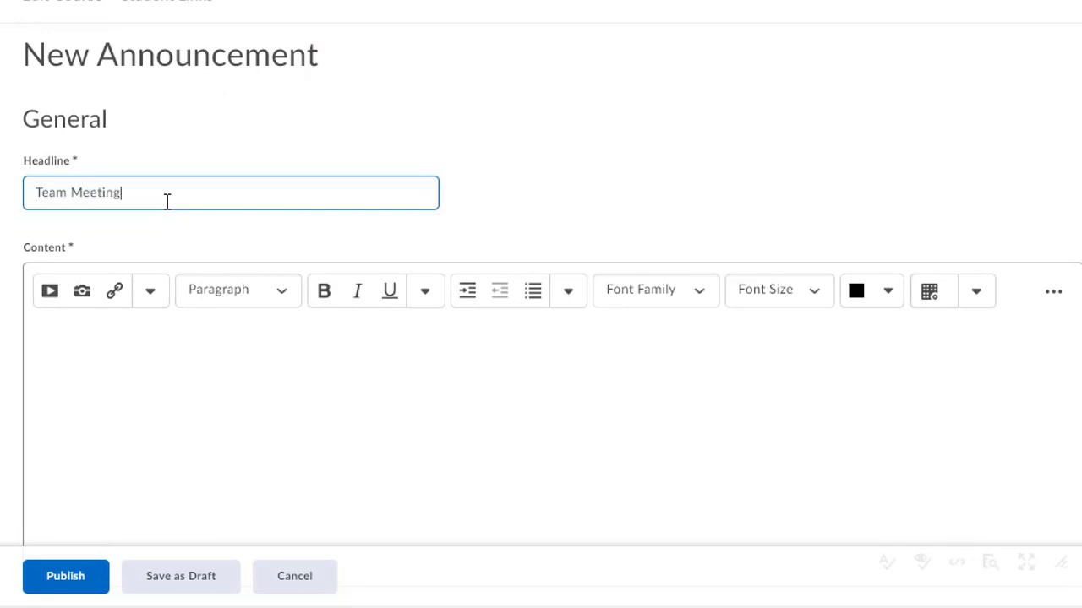
Set the announcement content to 'See you at 9 a.m. for our Team meeting', removing the pasted URL.
key(Tab)
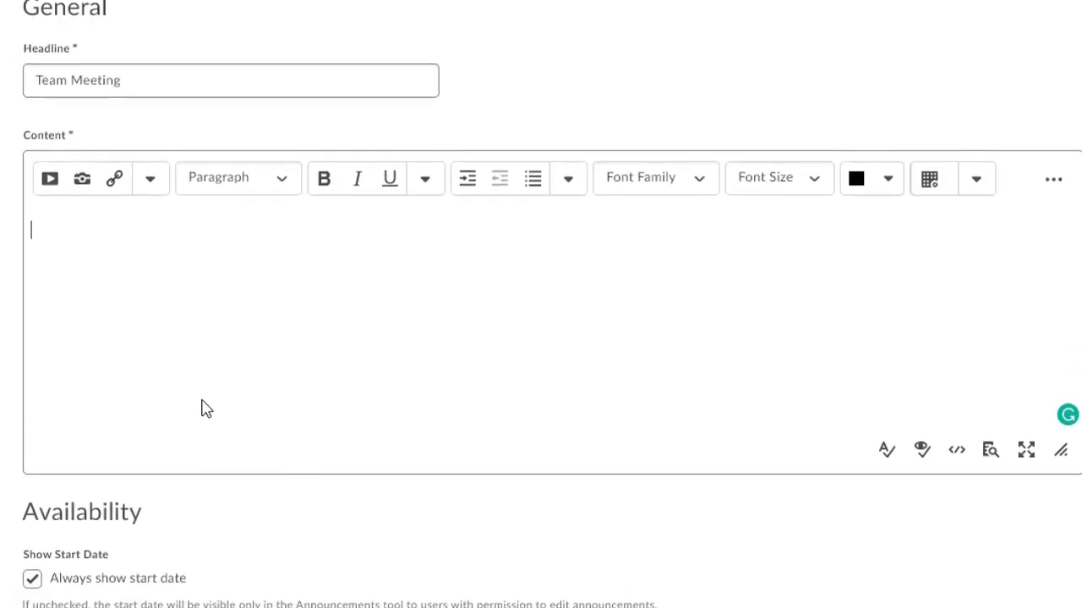
key(ctrl+v)
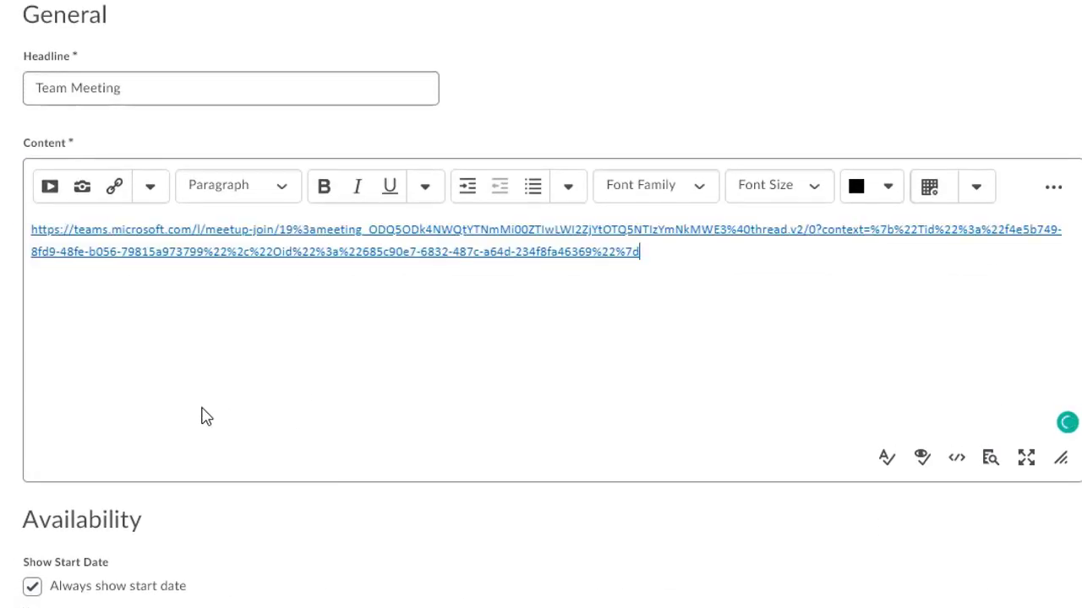
drag(664, 249, 7, 246)
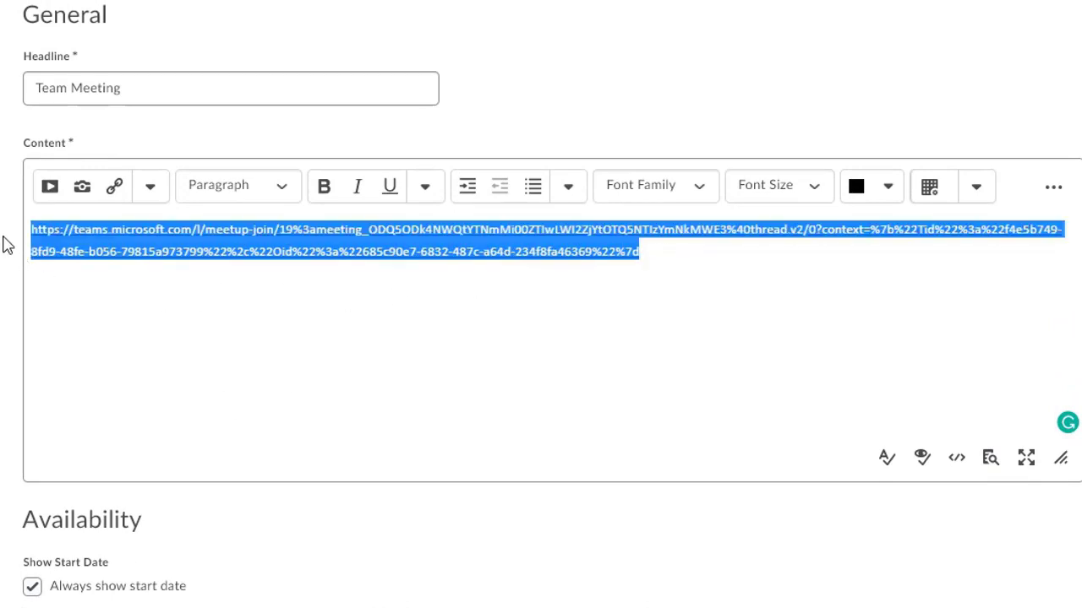
key(ctrl+x)
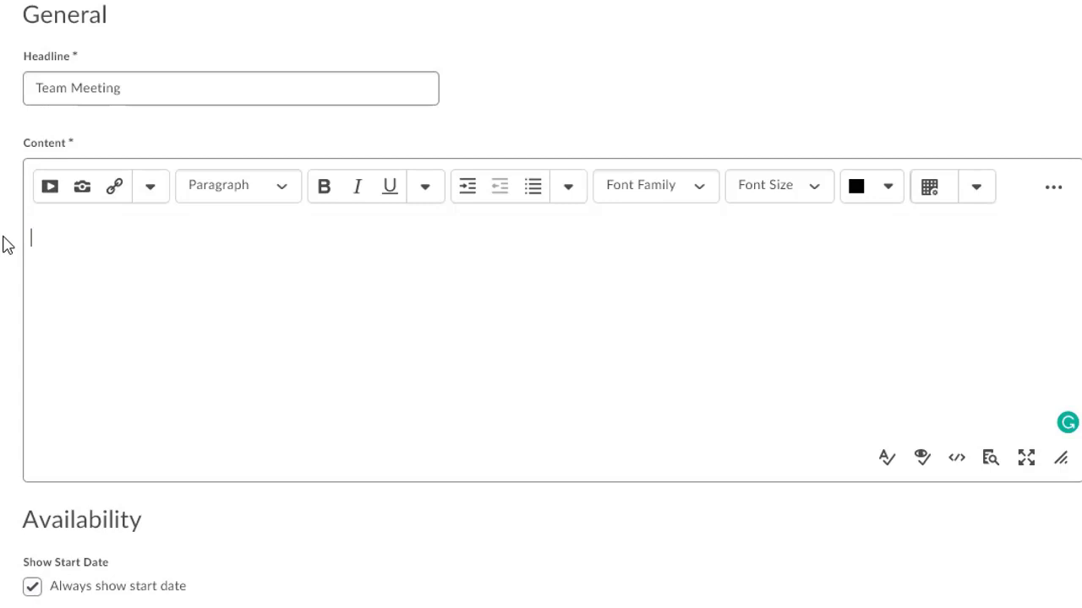
text(See you at 9 a.m. for our Team meeting)
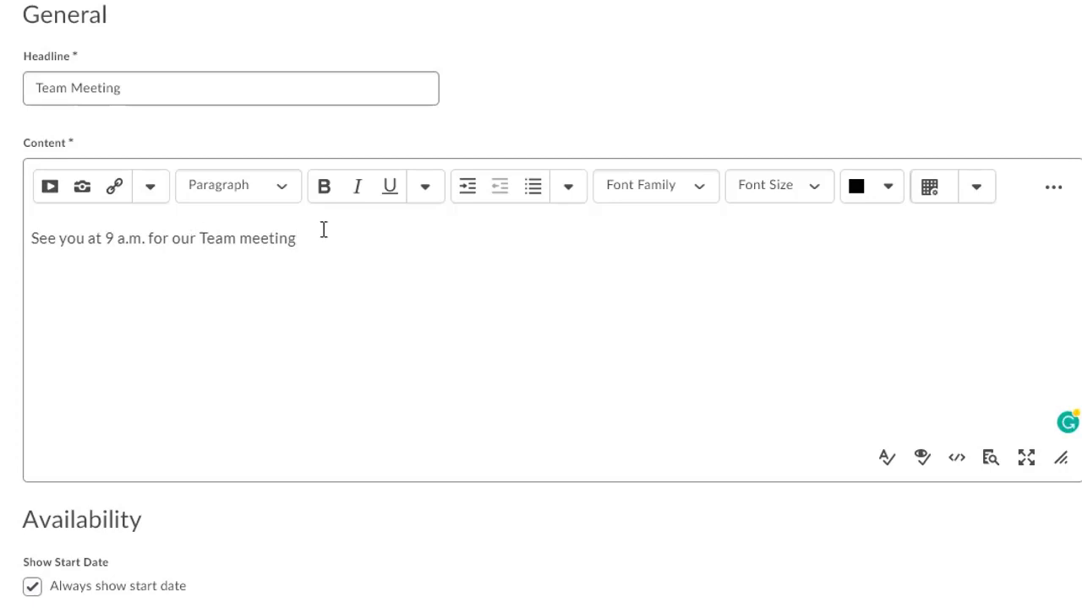
Hyperlink the announcement sentence to the Teams meeting URL using Quicklink > URL.
drag(302, 239, 35, 245)
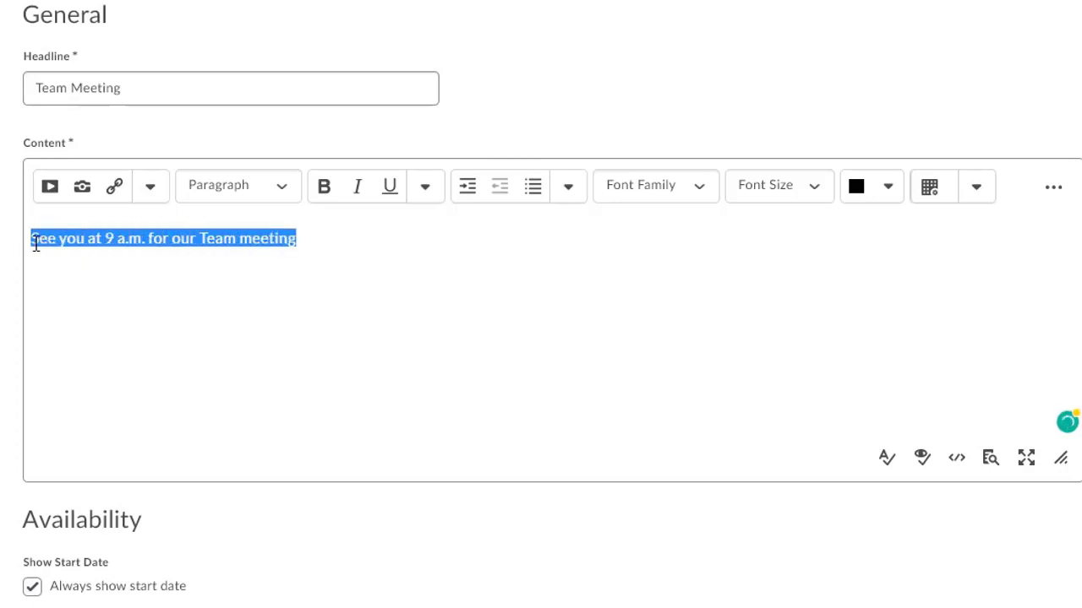
click(116, 190)
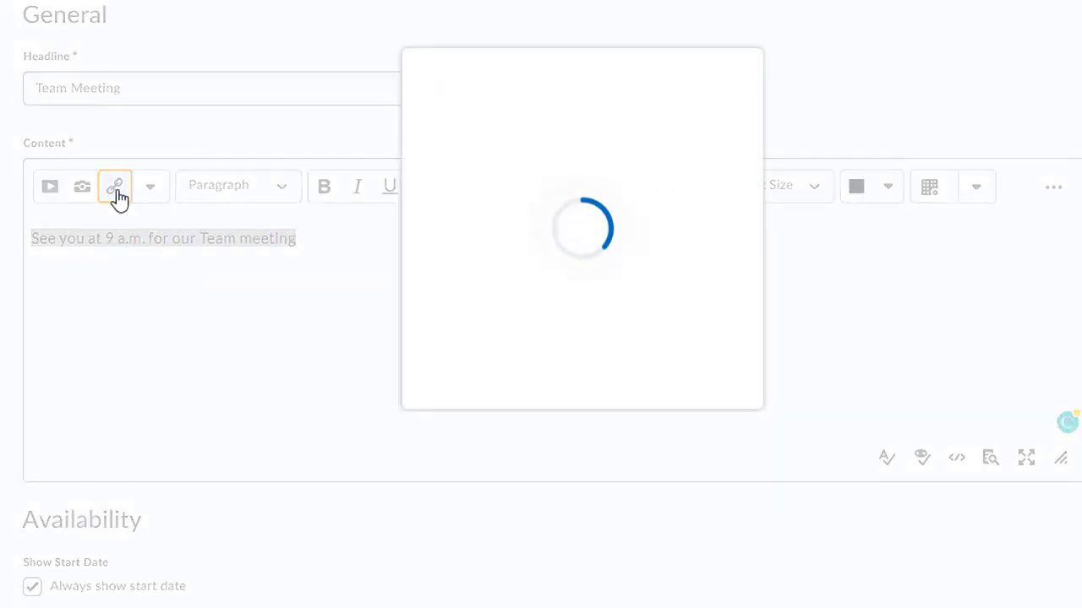
scroll(473, 355, down, 8)
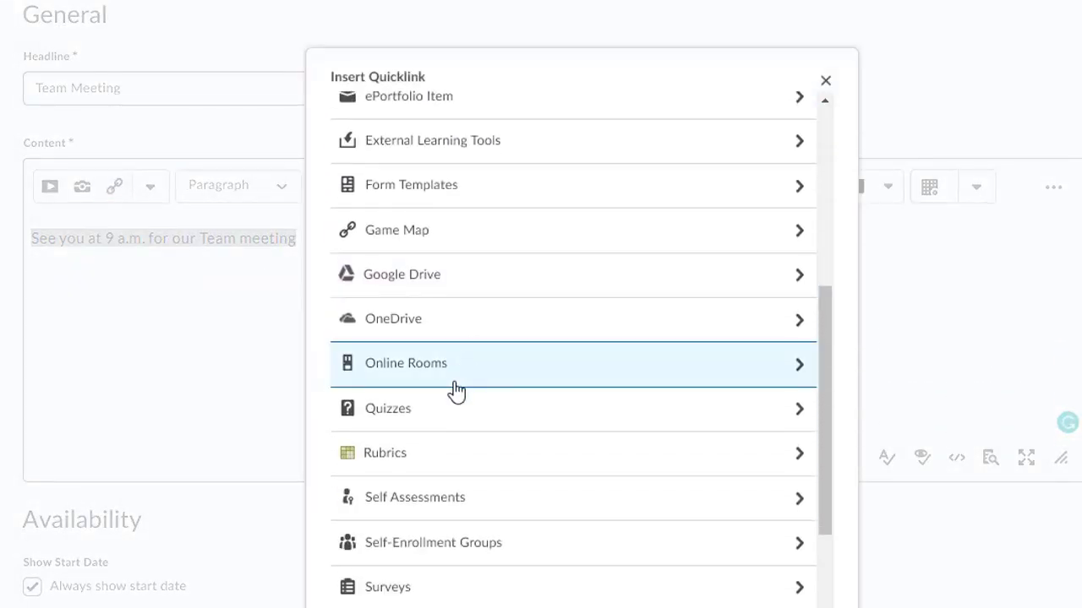
click(375, 402)
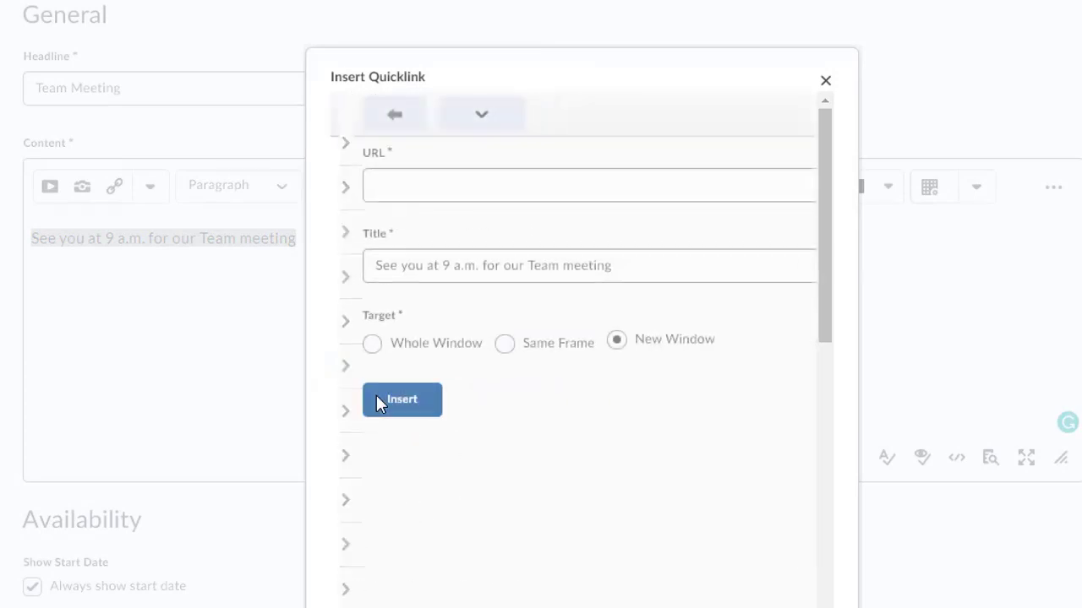
click(353, 179)
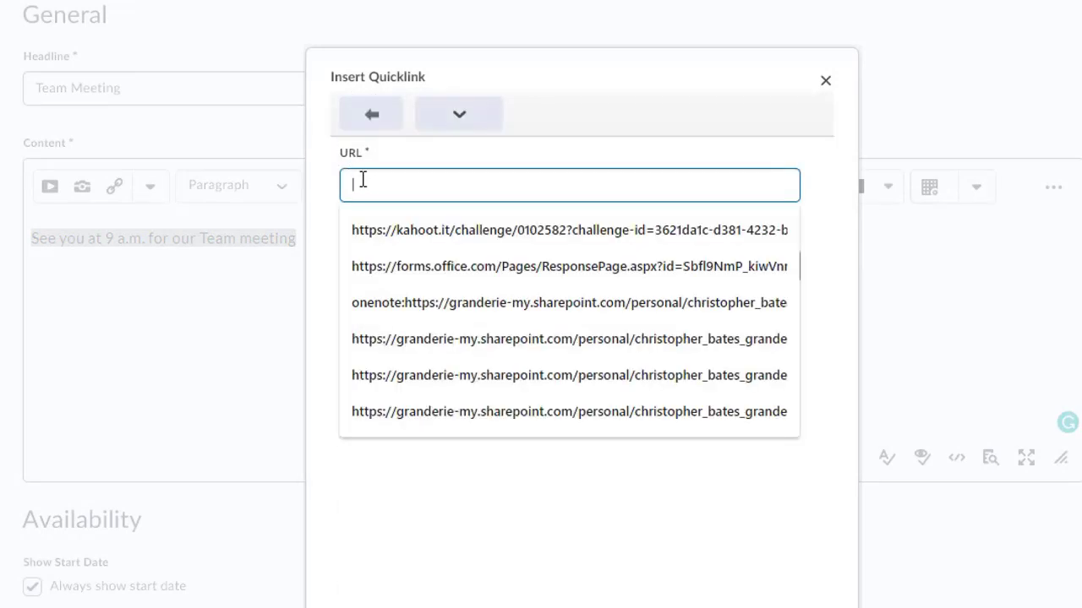
key(ctrl+v)
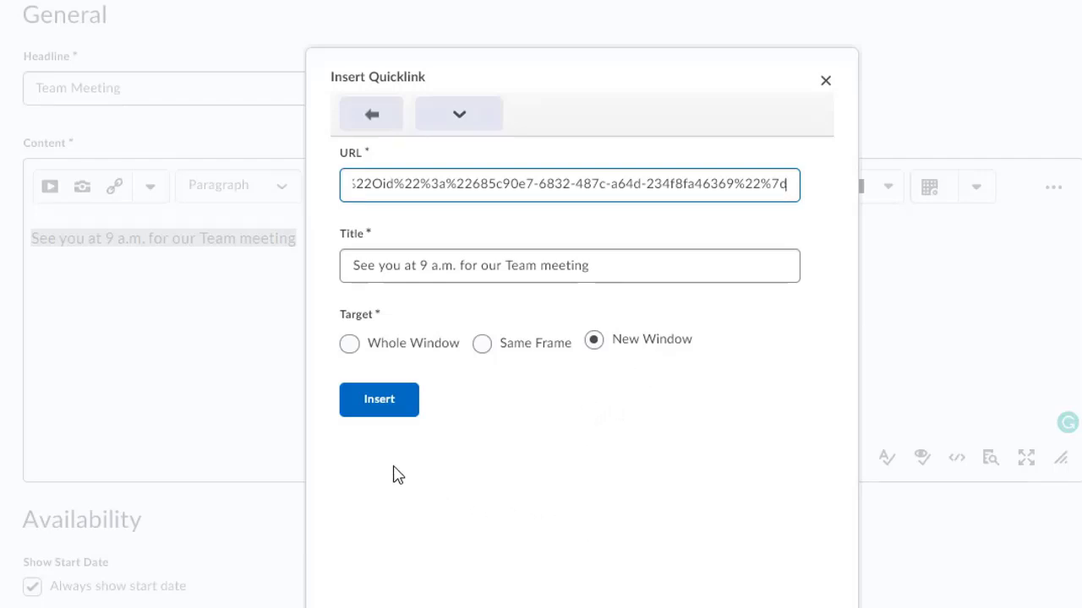
click(380, 408)
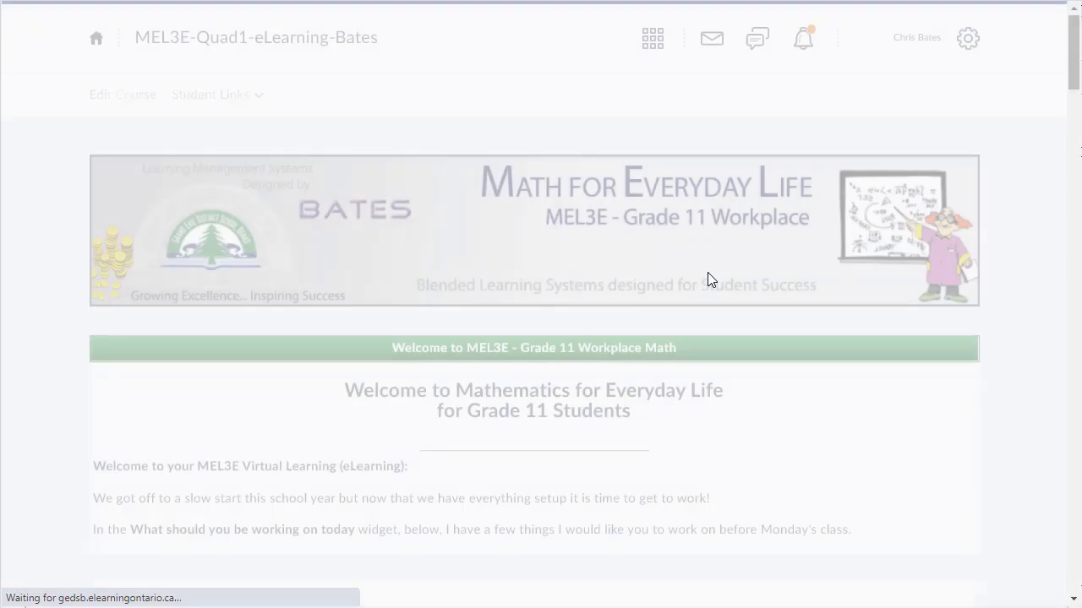
scroll(671, 322, down, 4)
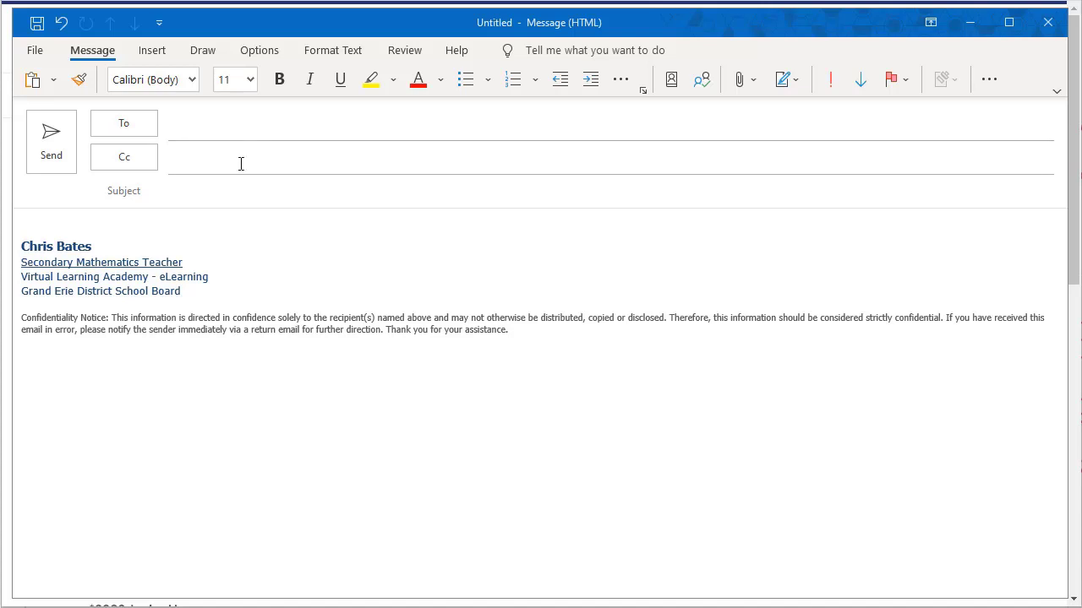
Give the new email the subject 'Teams Meeting tomorrow' and a 'Hi All' greeting.
click(232, 192)
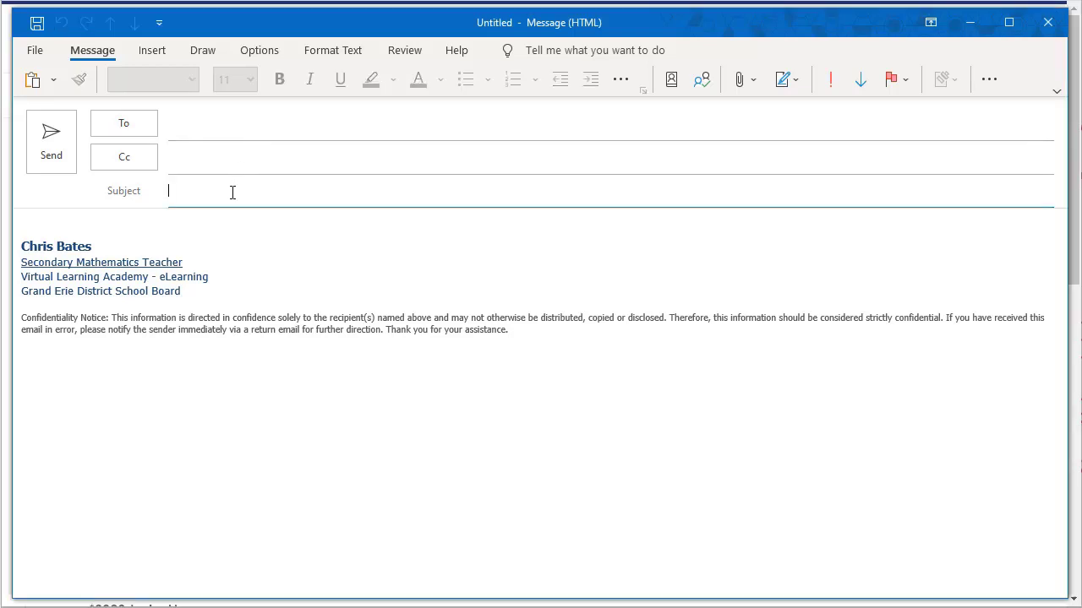
text(Teams Meeting tomorrow)
click(82, 224)
key(Return)
key(Return)
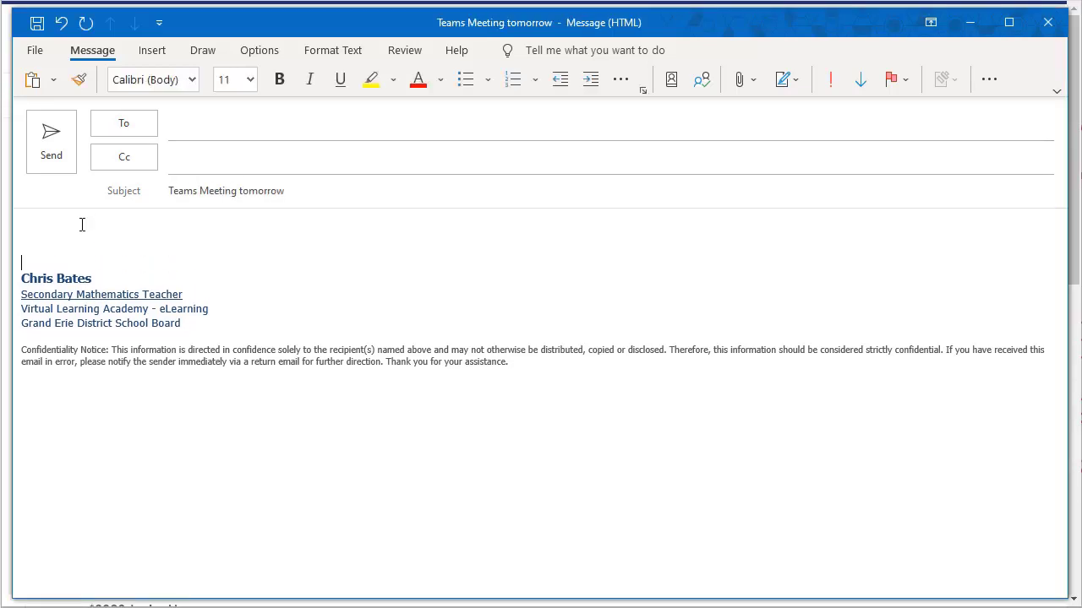
click(62, 231)
text(Hi All)
key(Return)
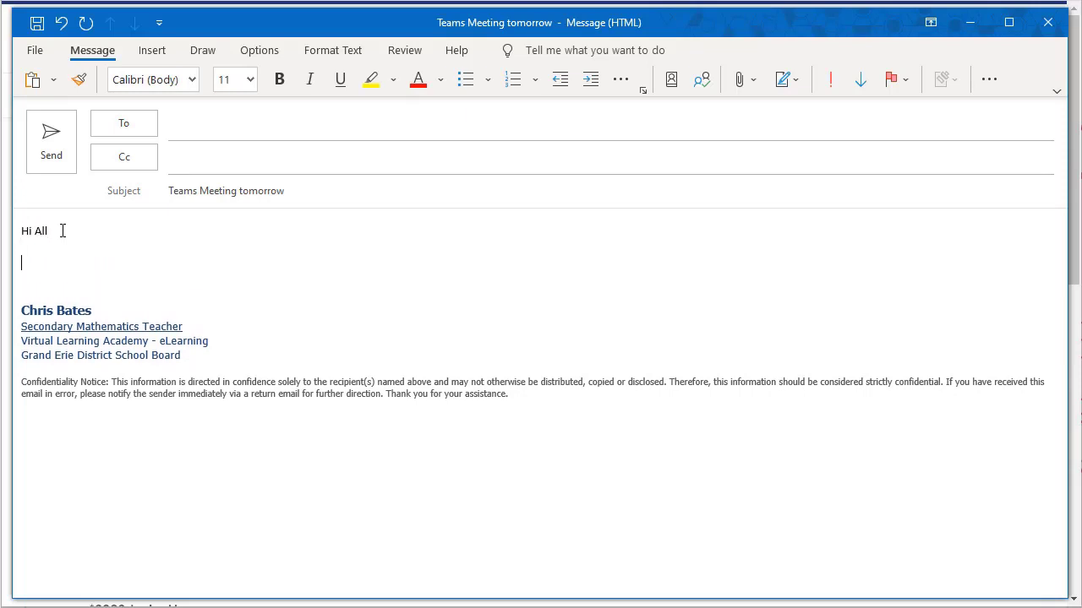
Add the line 'Here is the link to tomorrows meeting. Teams Meeting' and remove the pasted raw URL.
text(Here is the link to tomorrows meeti)
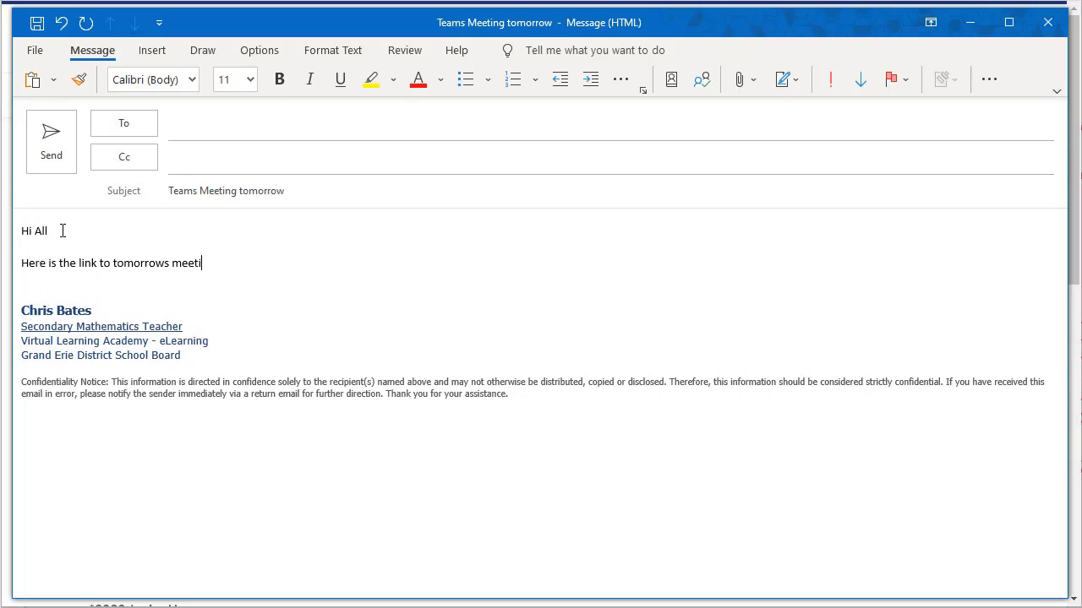
text(ng.  Teams Meeting)
key(Return)
key(ctrl+v)
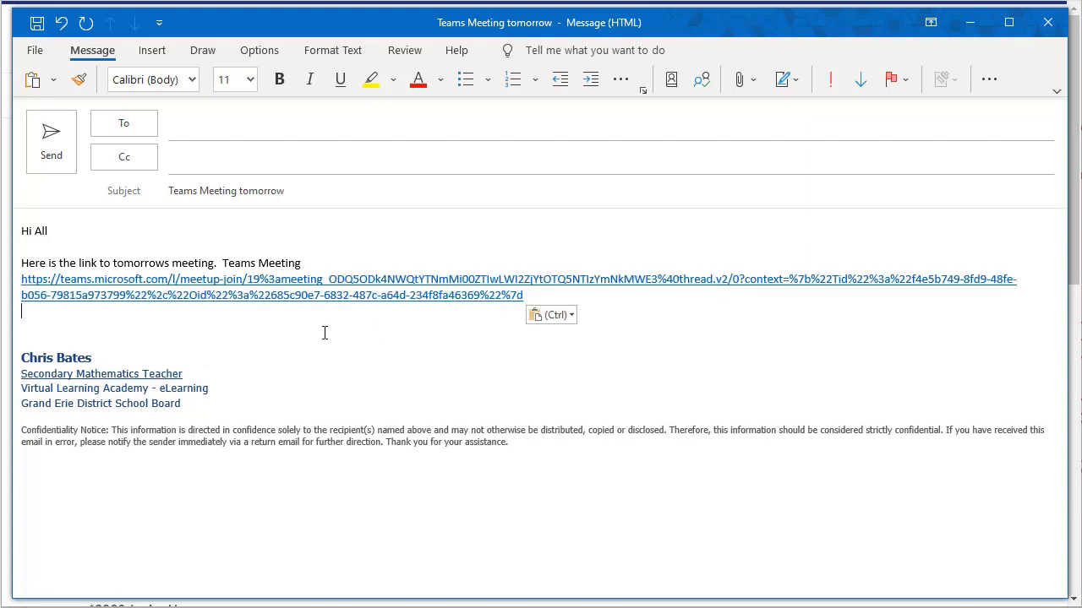
drag(70, 305, 42, 278)
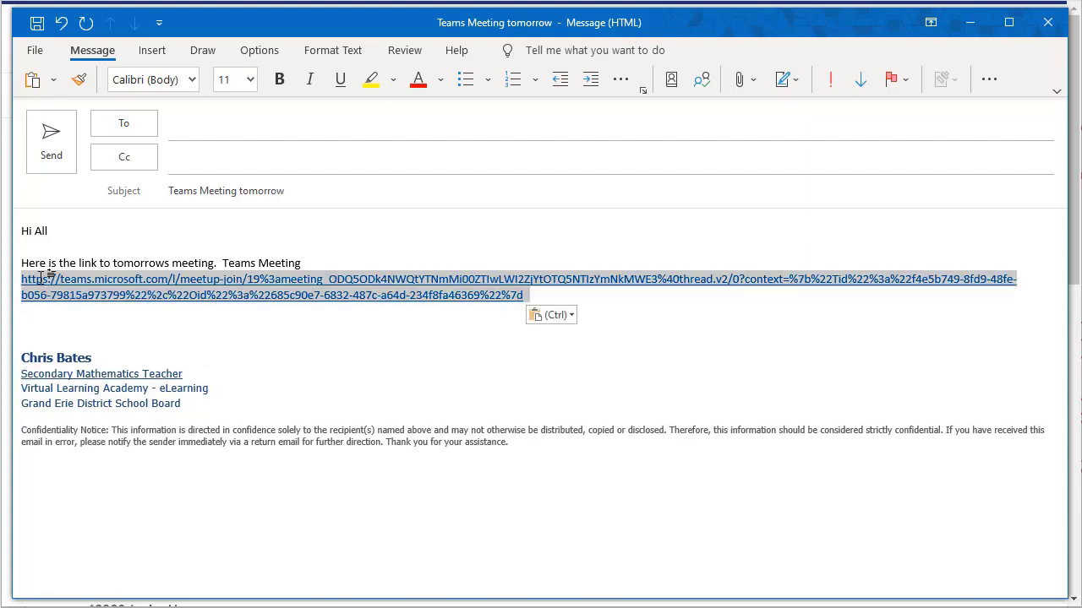
key(Delete)
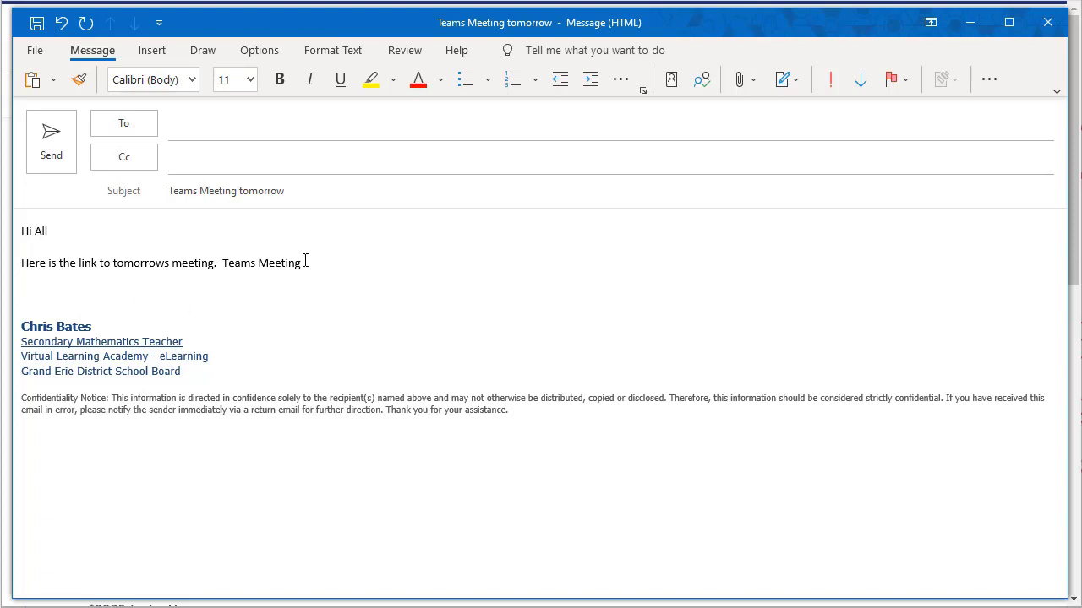
Link the selected words 'Teams Meeting' in the email body to the pasted Teams meeting URL.
drag(305, 262, 232, 265)
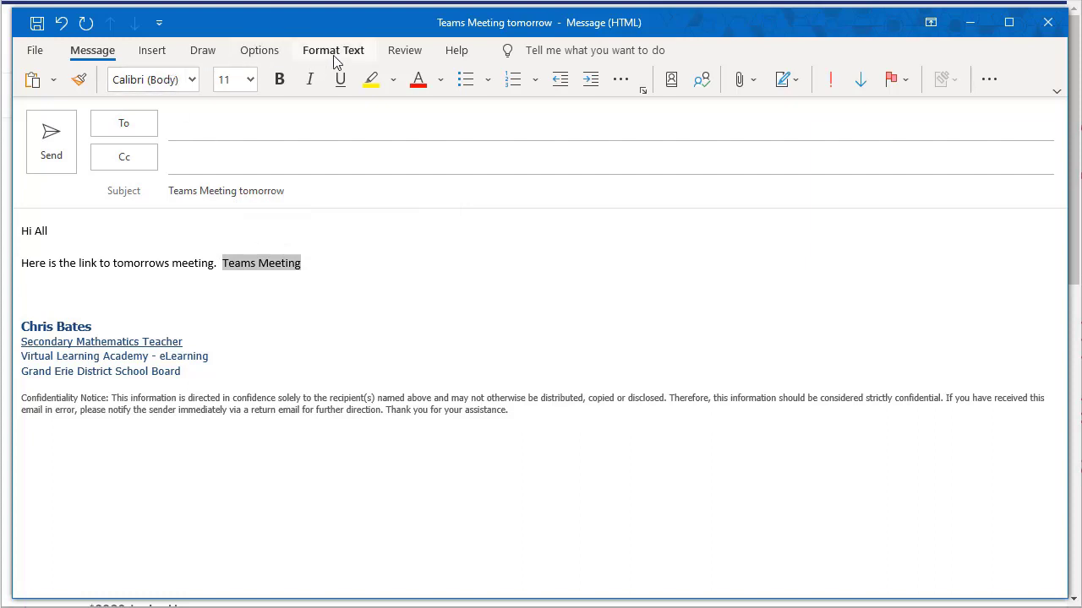
click(152, 51)
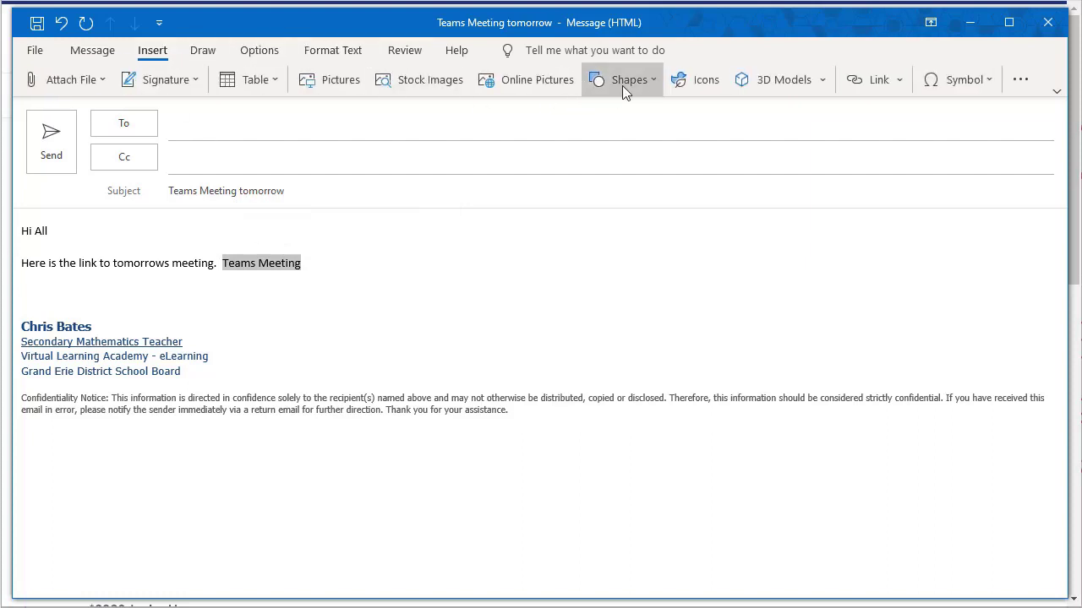
click(876, 84)
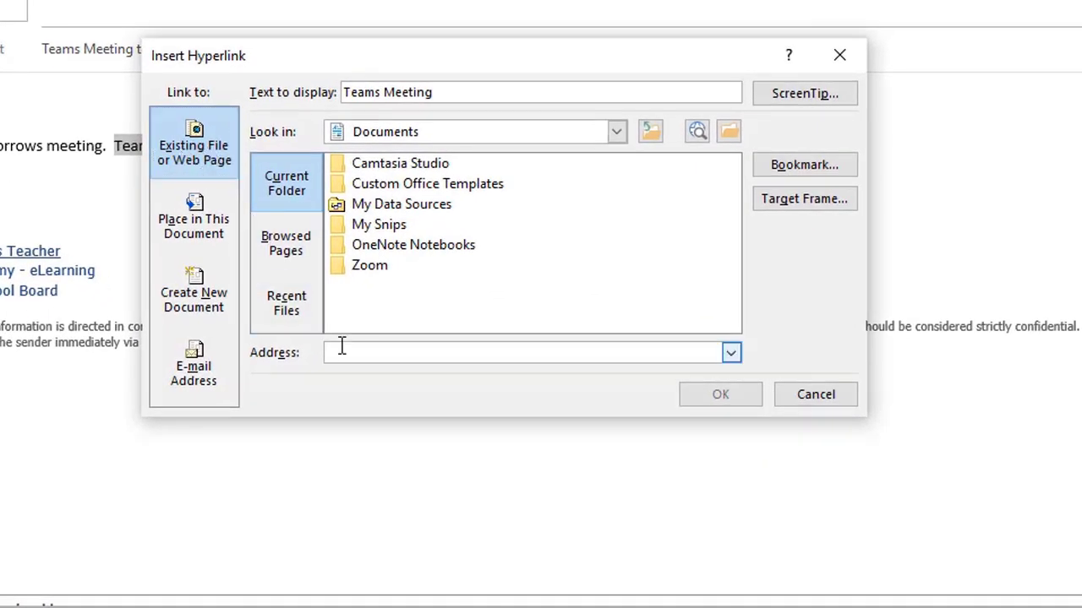
key(ctrl+v)
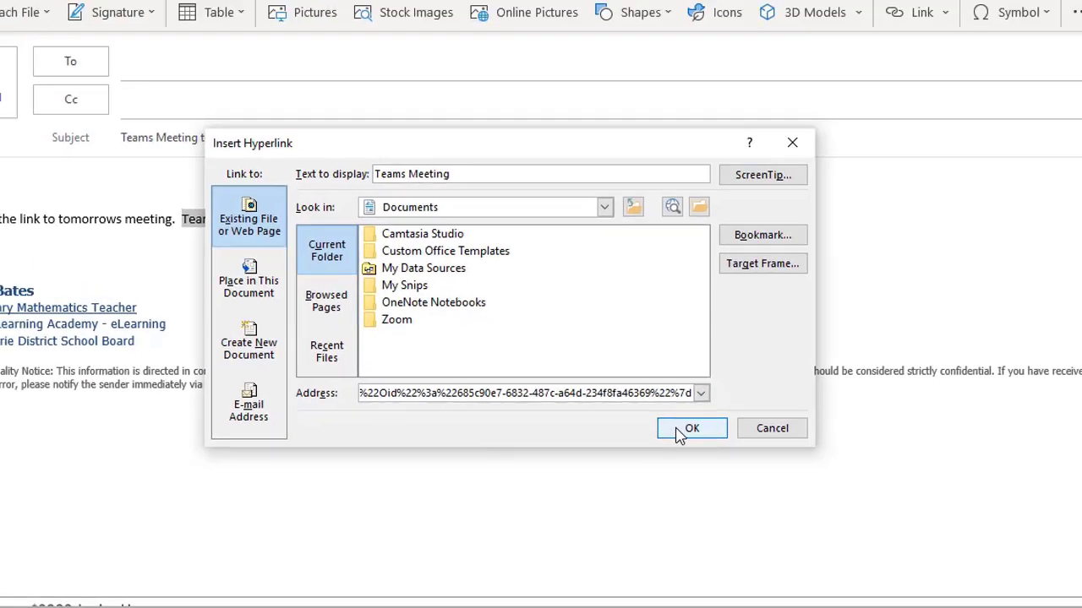
click(720, 395)
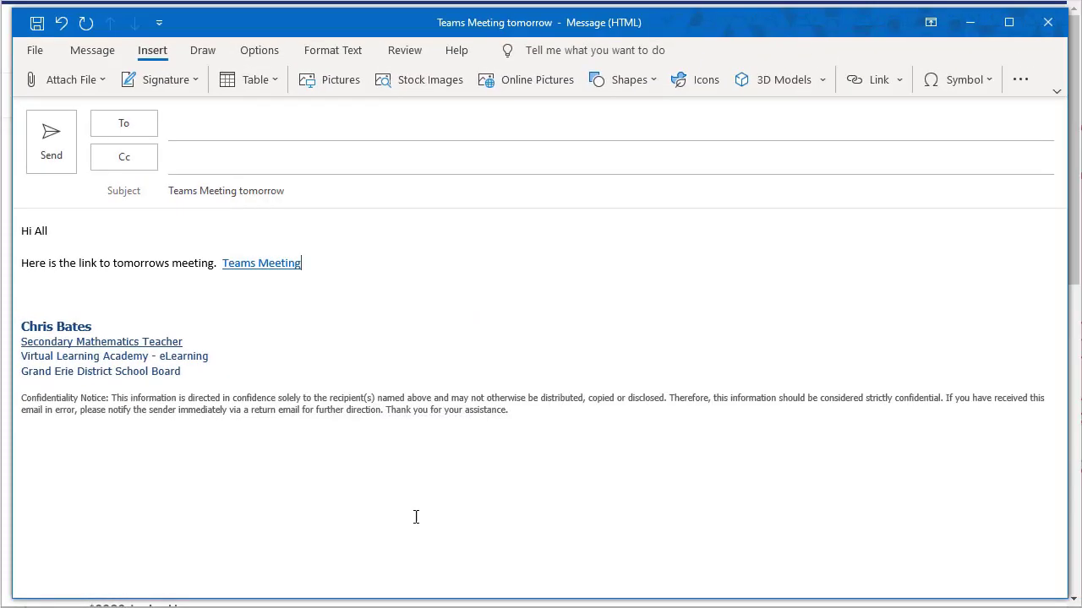